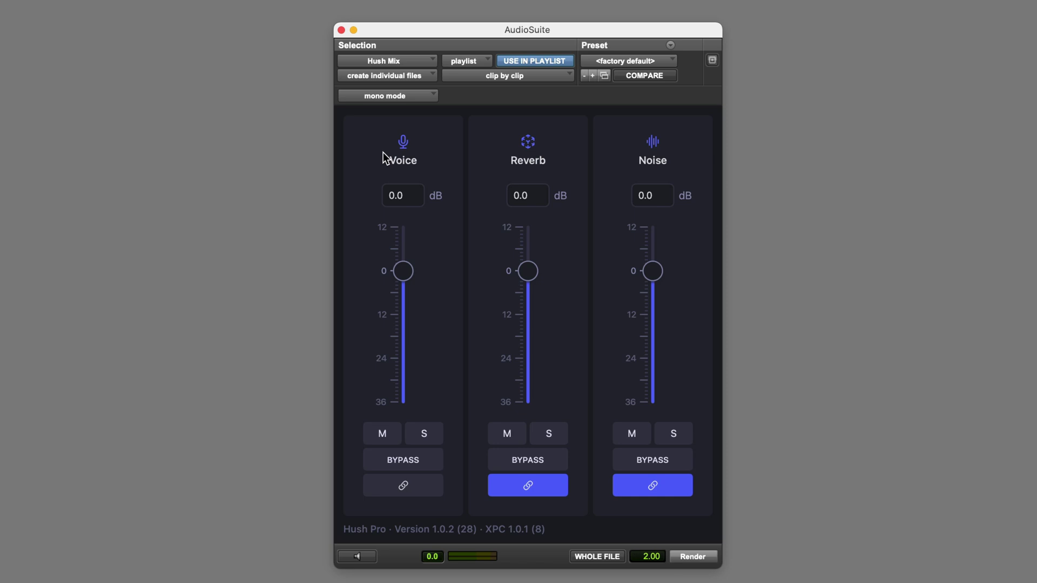
# - Unlink the Reverb and Noise levels, leaving Reverb at -13.5 dB and Noise at -20.5 dB
pyautogui.moveTo(531, 270); pyautogui.dragTo(524, 320)
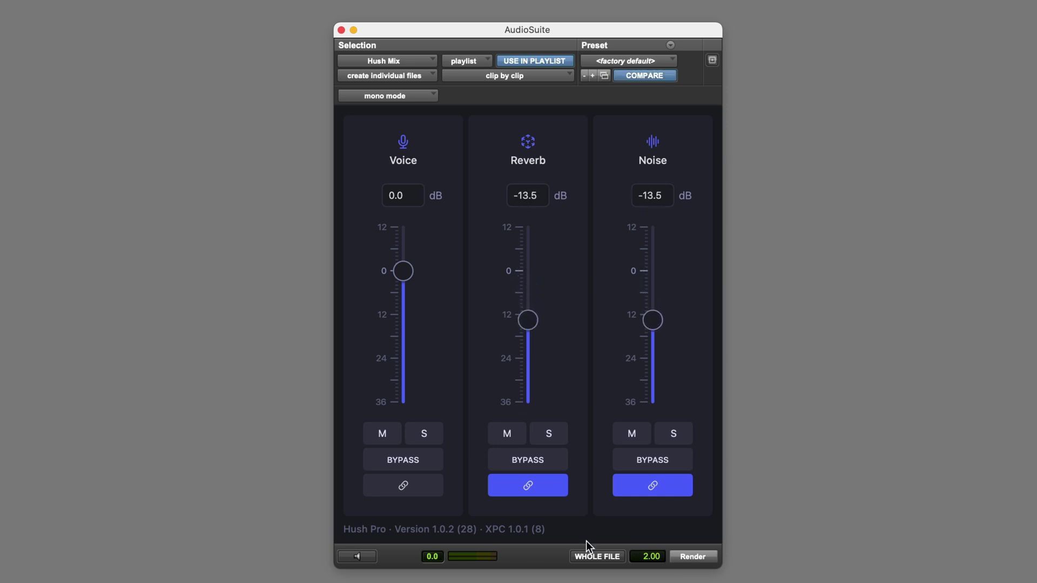
pyautogui.click(524, 487)
pyautogui.click(640, 488)
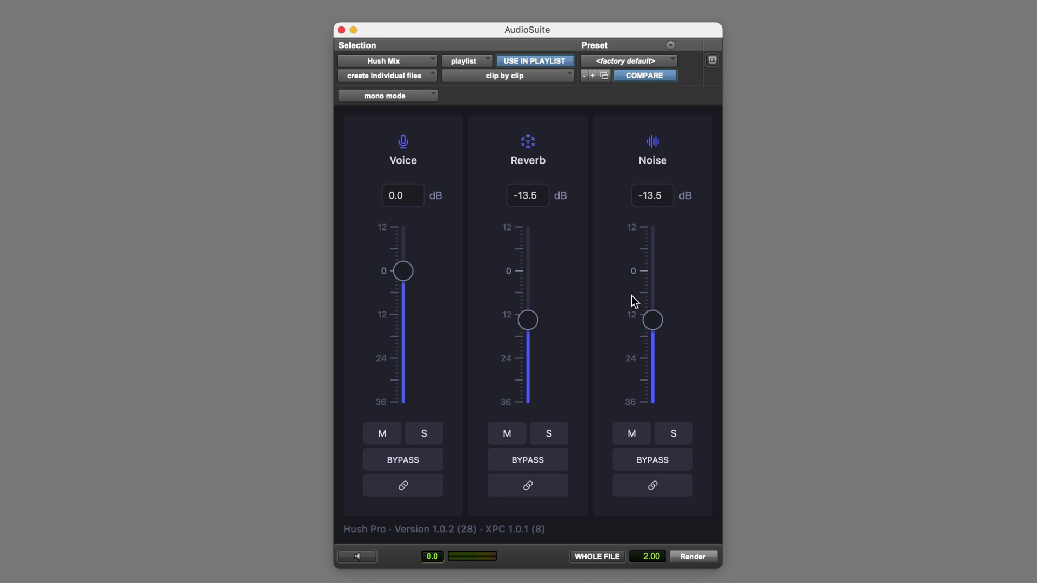
pyautogui.moveTo(654, 324); pyautogui.dragTo(652, 347)
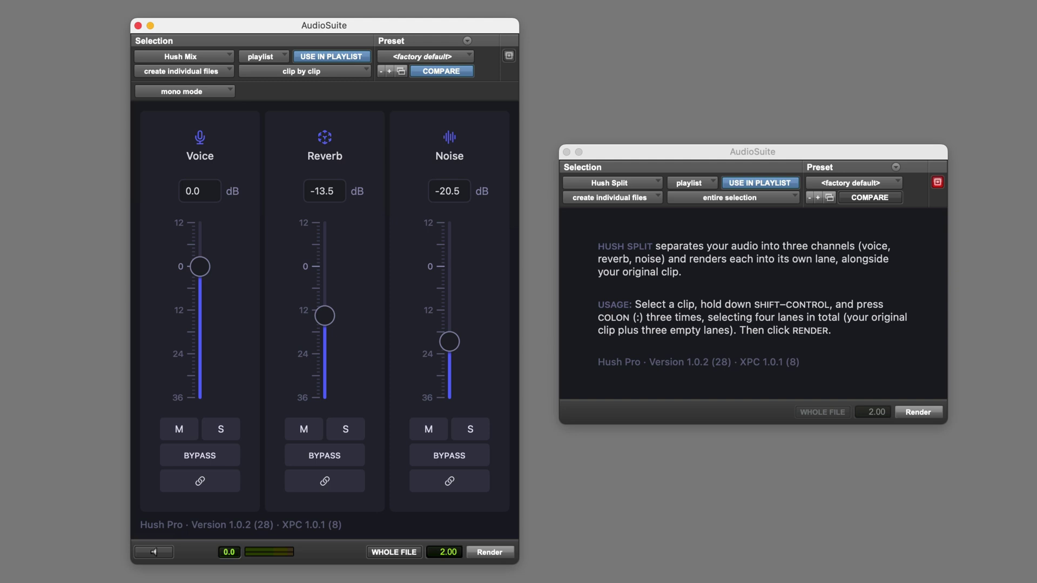
# - Close the Hush Split AudioSuite window, keeping Hush Mix open
pyautogui.click(562, 151)
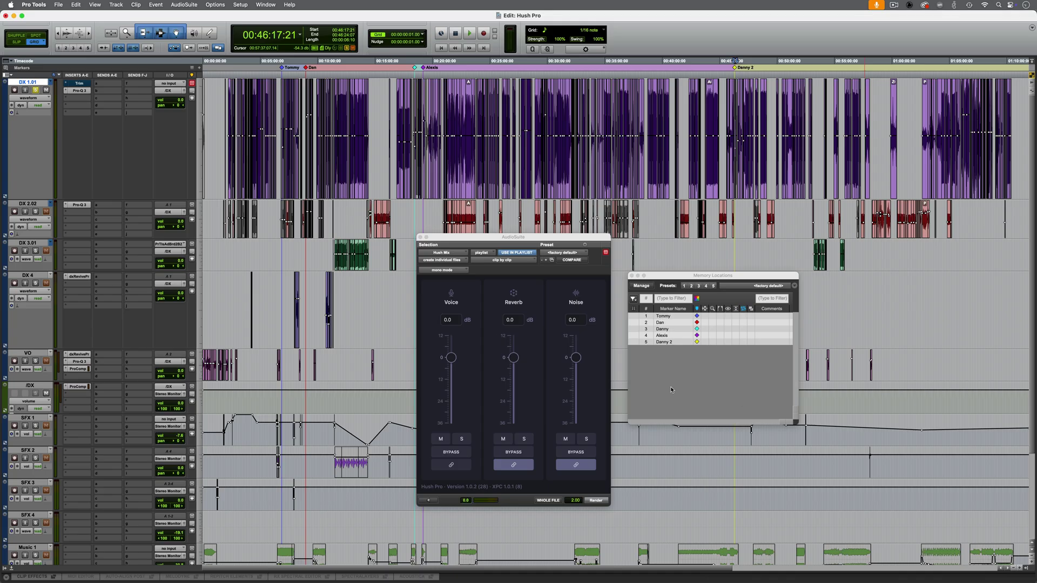
# - Play the dialogue from the first marker, zooming the timeline out during playback
pyautogui.click(677, 318)
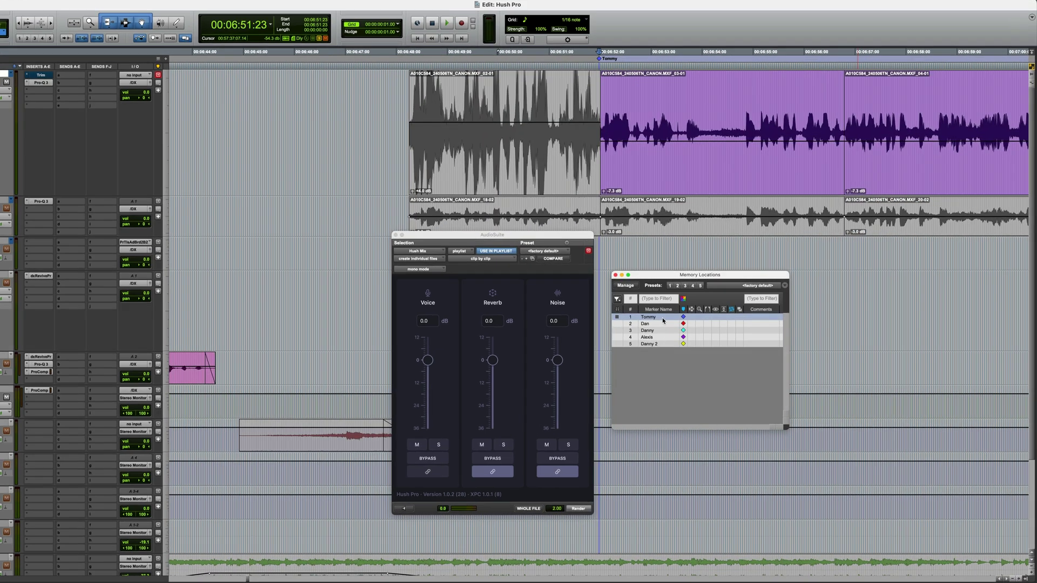
pyautogui.press('space')
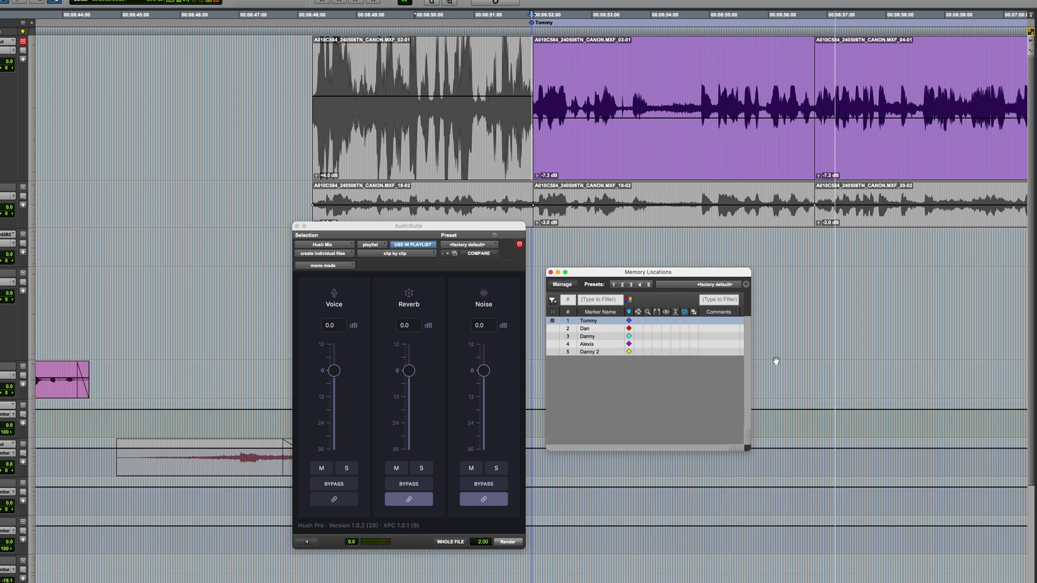
pyautogui.hscroll(5, 778, 359)
pyautogui.hscroll(5, 790, 361)
pyautogui.press('super+bracketleft')
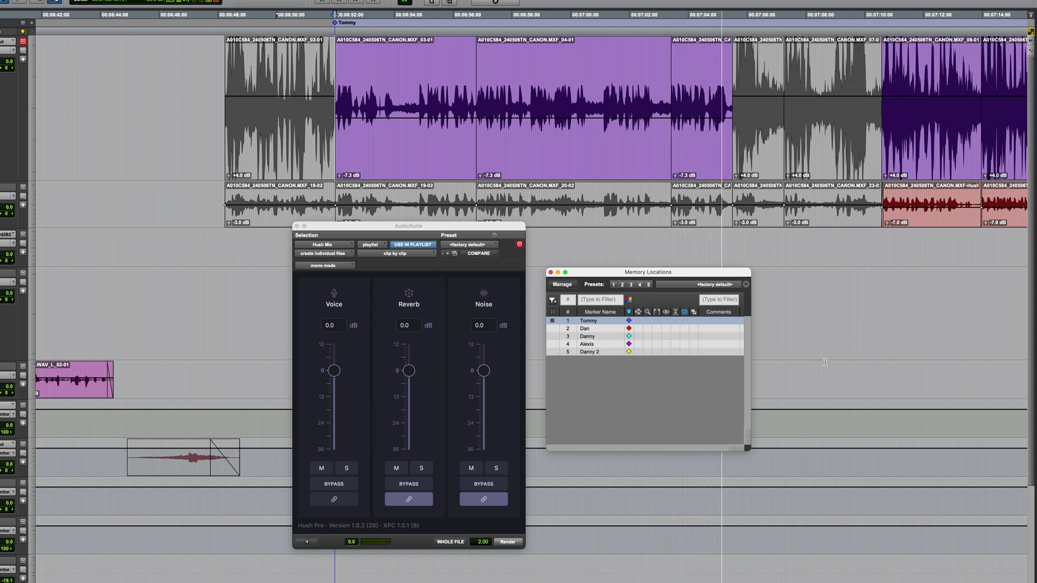
pyautogui.press('space')
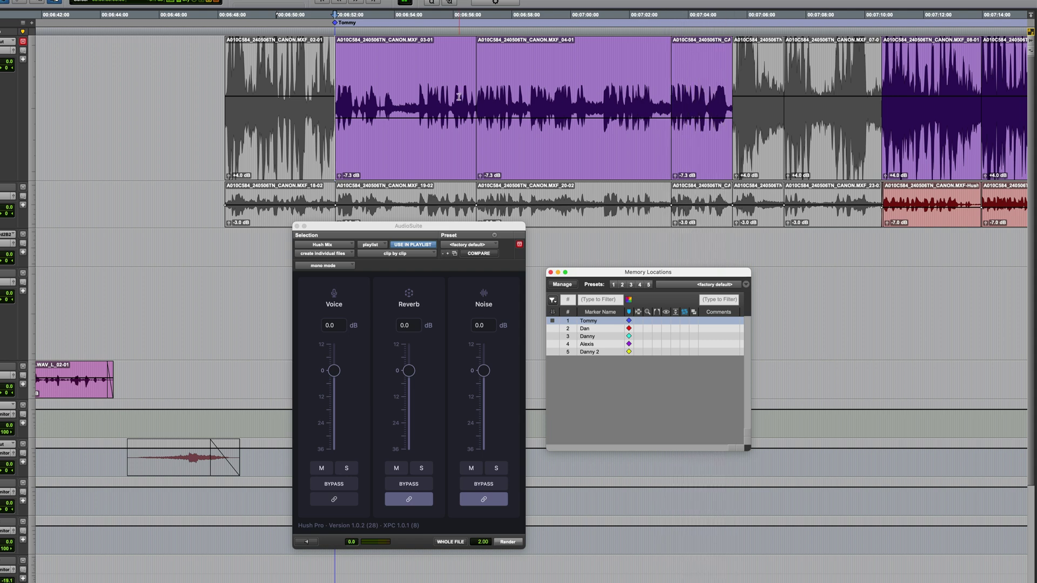
# - Select the three purple clips following the marker
pyautogui.click(433, 154)
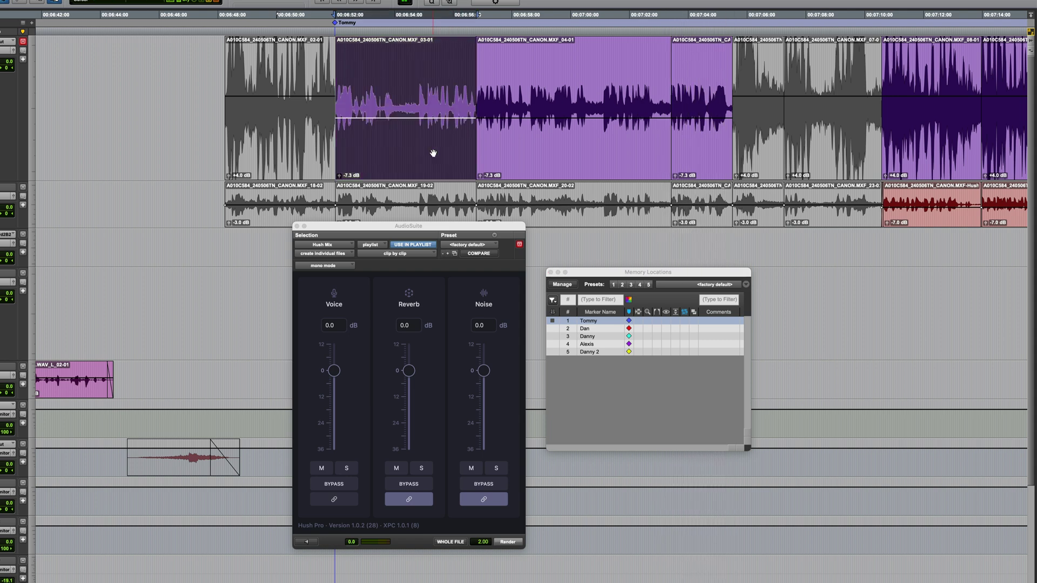
pyautogui.keyDown('shift'); pyautogui.click(705, 144); pyautogui.keyUp('shift')
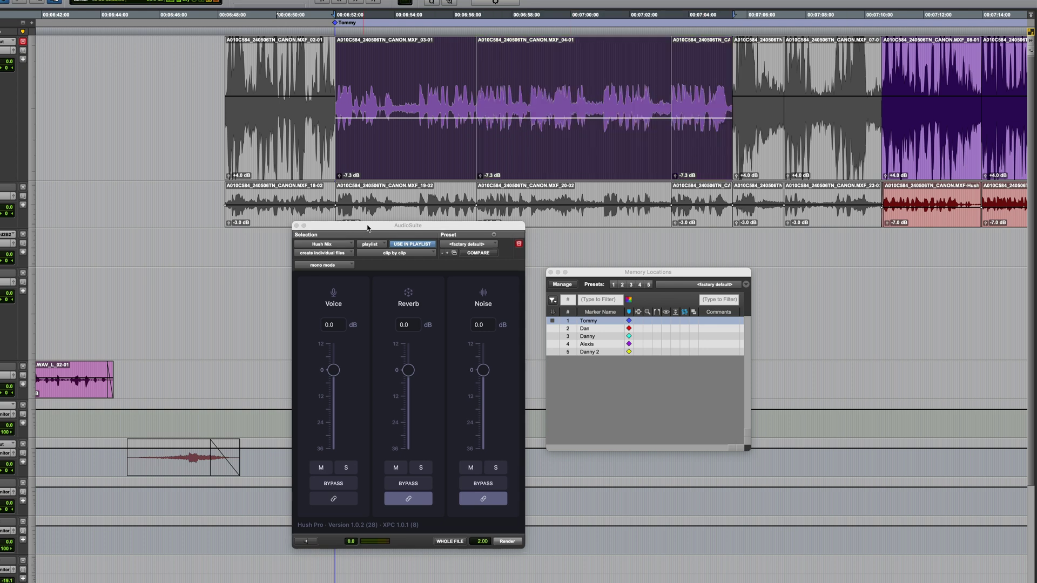
pyautogui.moveTo(372, 227); pyautogui.dragTo(355, 215)
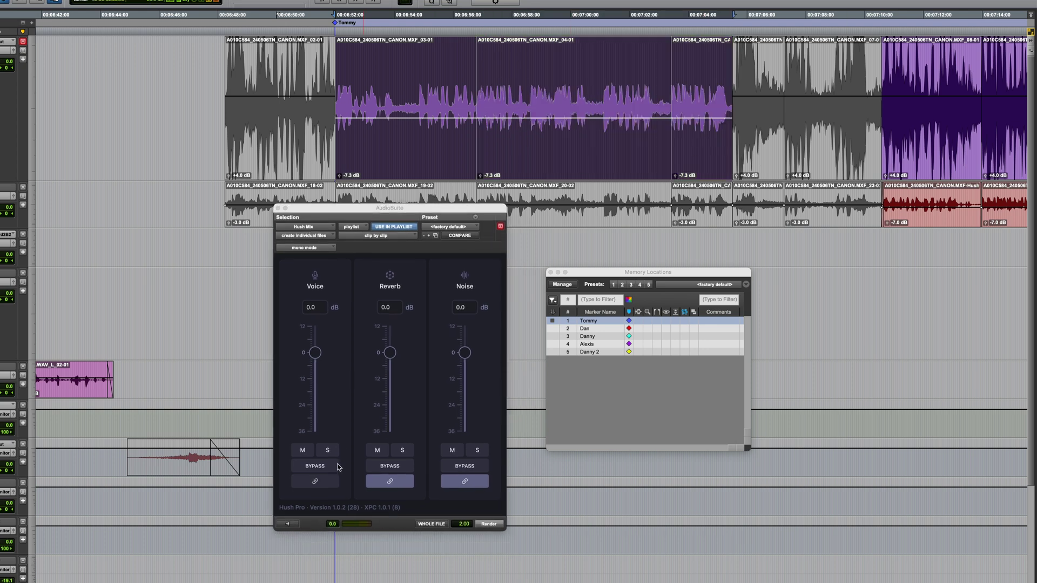
# - Unlink Reverb and Noise and lower Noise to -10.9 dB while previewing
pyautogui.click(287, 524)
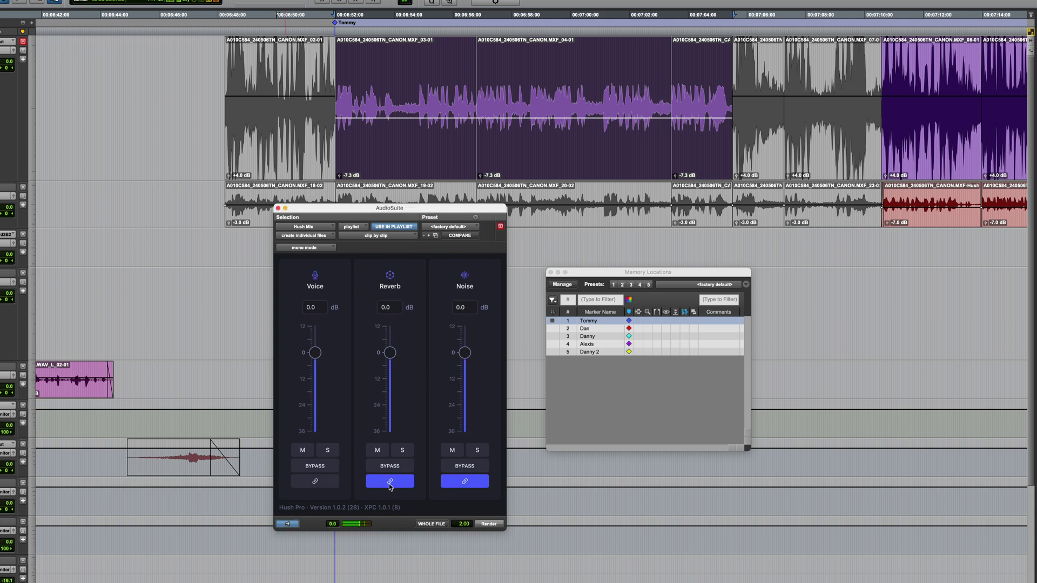
pyautogui.click(390, 485)
pyautogui.click(464, 481)
pyautogui.moveTo(463, 353); pyautogui.dragTo(460, 380)
pyautogui.click(287, 524)
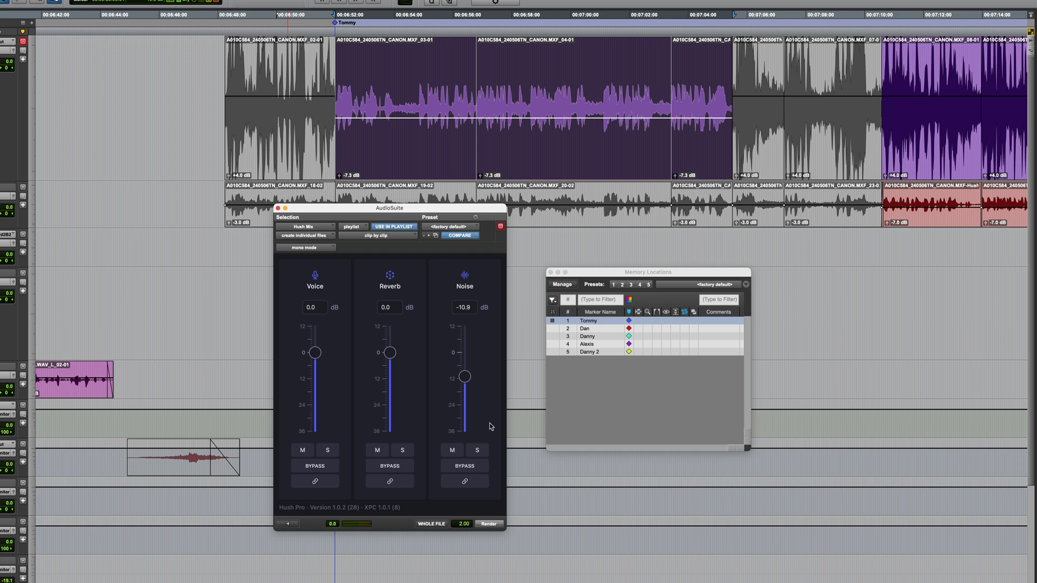
# - Preview the clips with the Noise channel muted, then unmute it
pyautogui.click(452, 450)
pyautogui.click(288, 524)
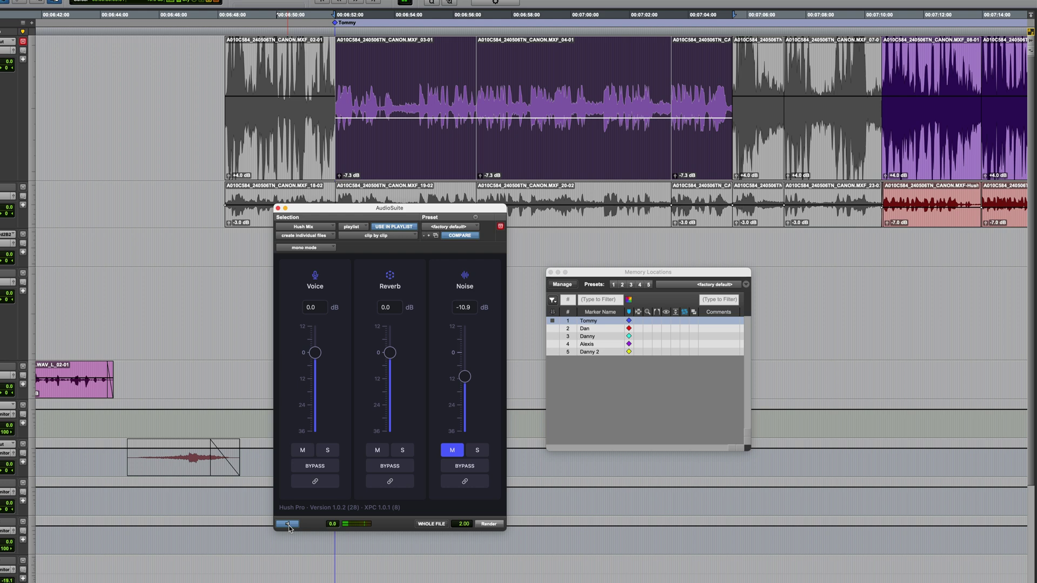
pyautogui.click(289, 525)
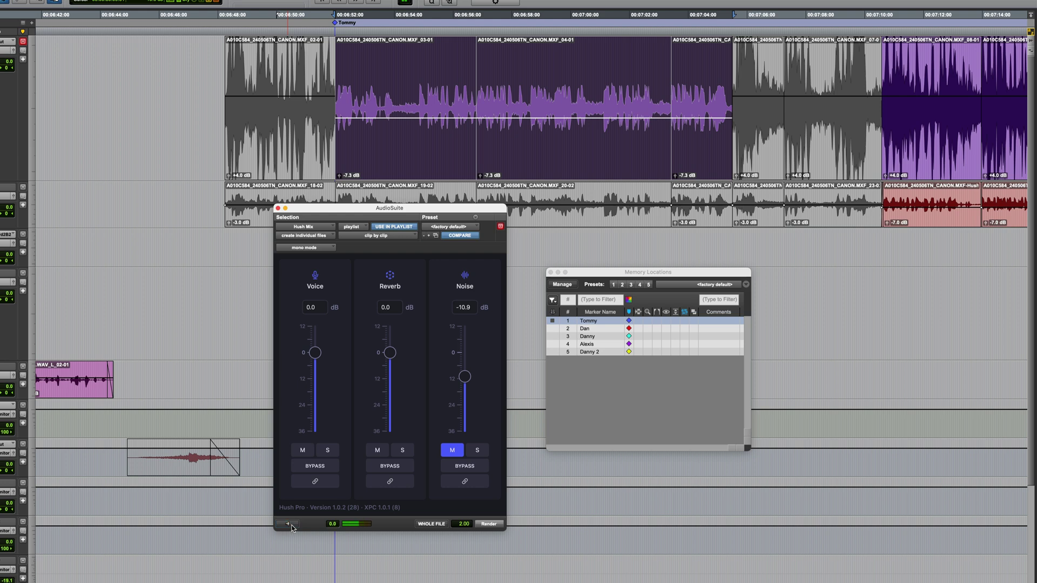
pyautogui.click(452, 450)
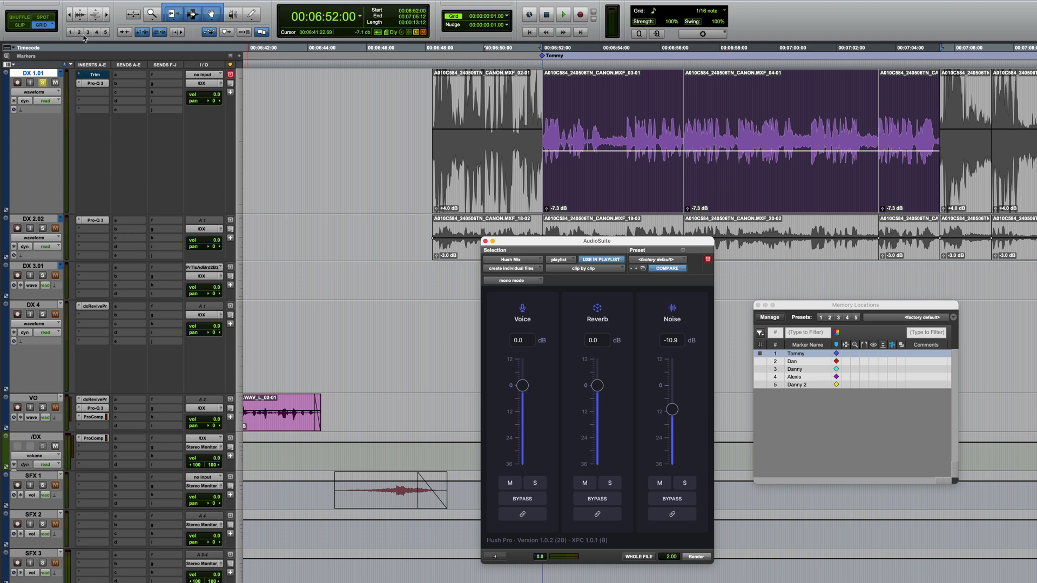
pyautogui.click(61, 72)
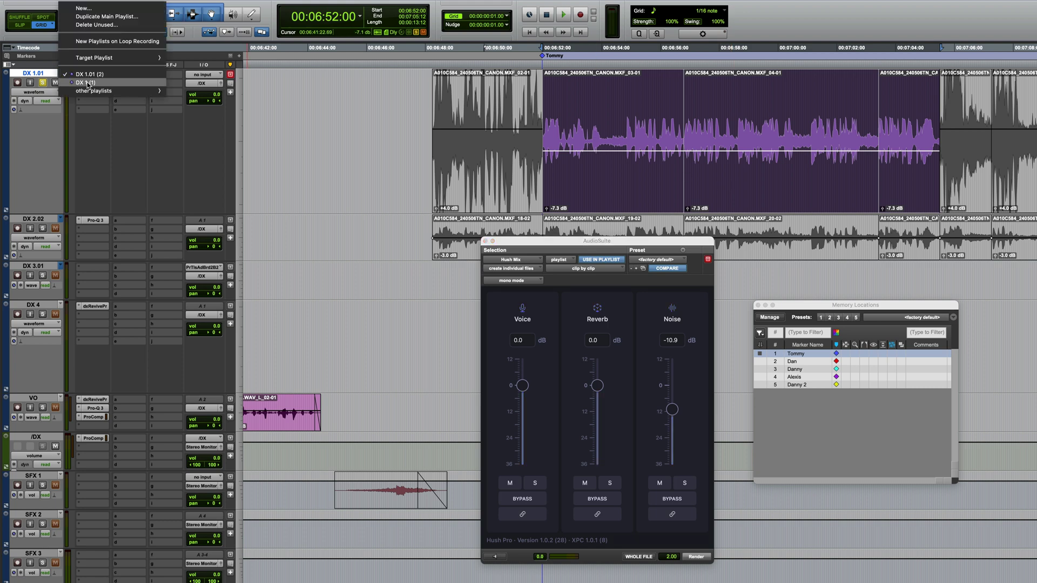
pyautogui.click(367, 138)
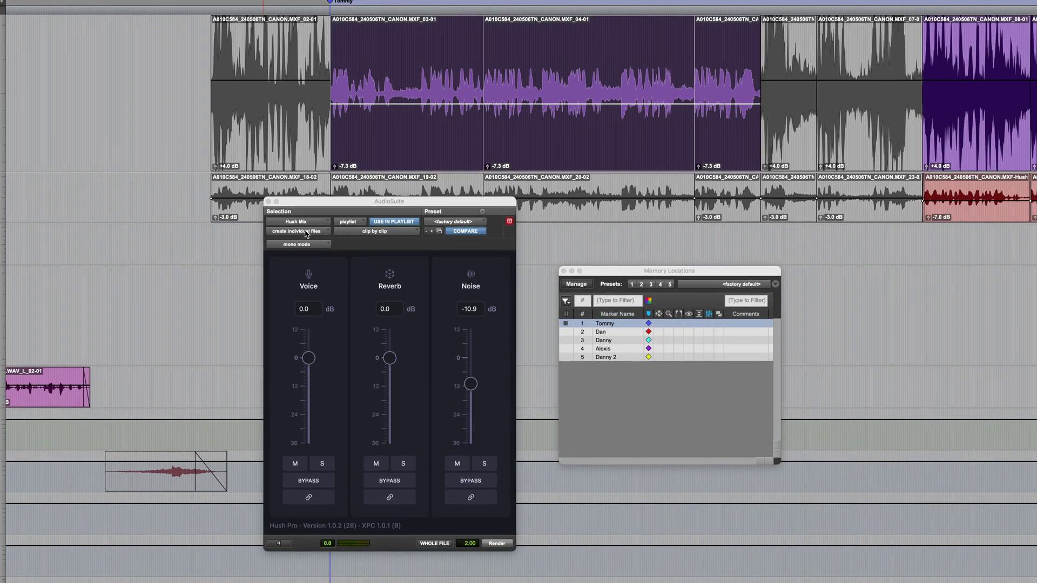
pyautogui.click(300, 231)
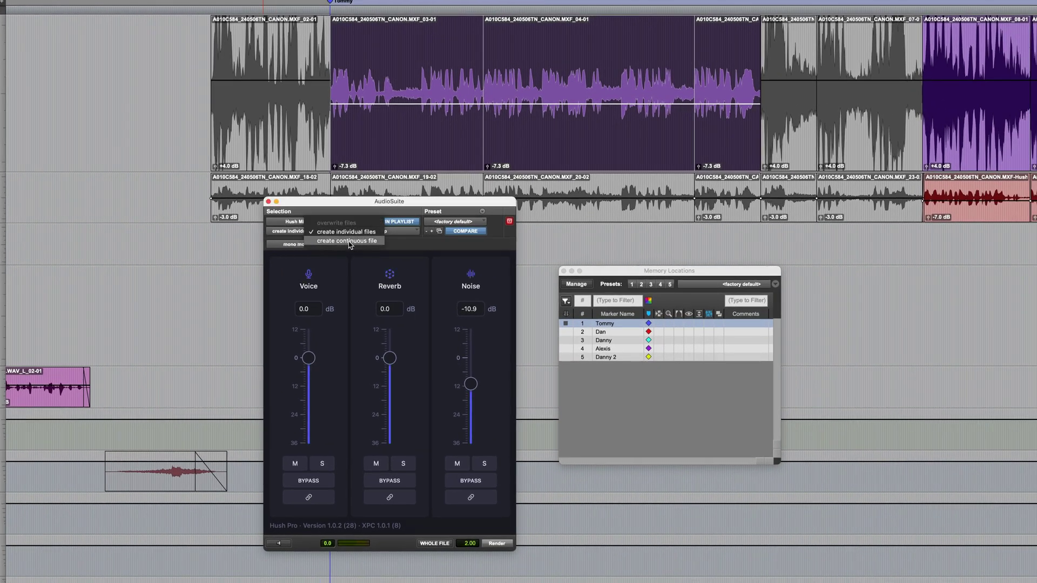
pyautogui.click(492, 157)
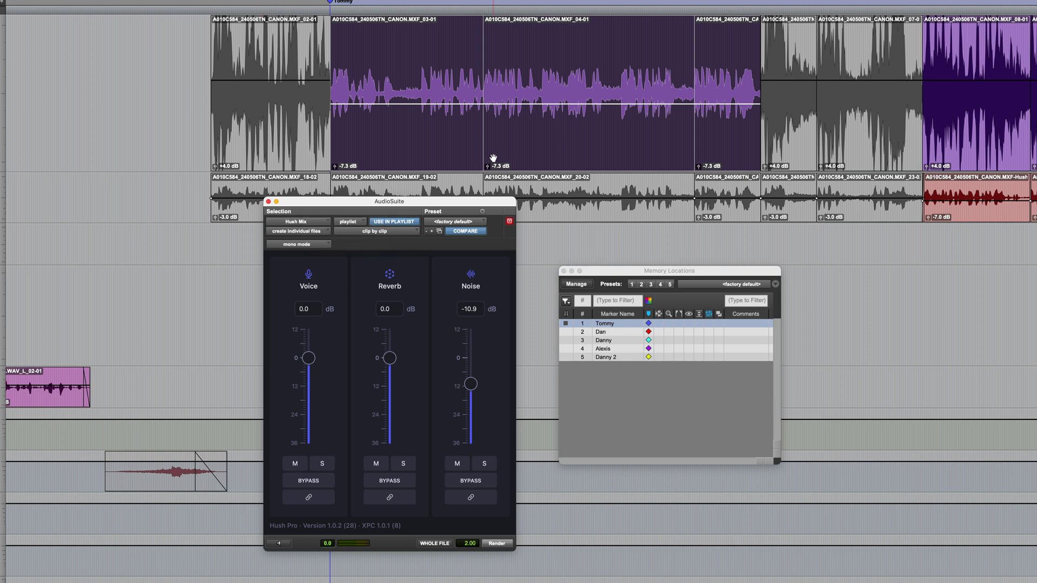
# - Render the selected purple clips as HushMix files and play back the results
pyautogui.click(498, 545)
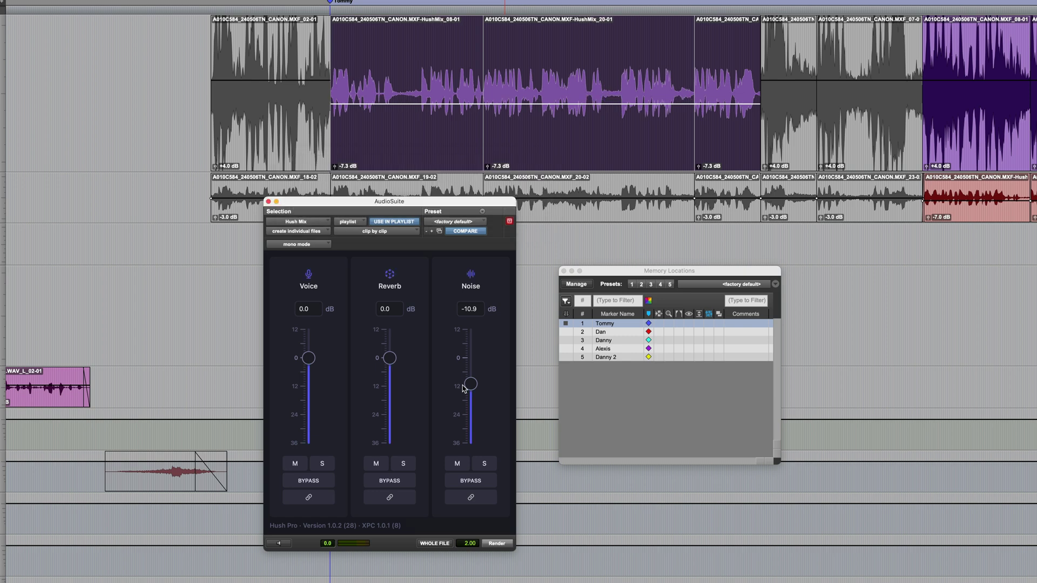
pyautogui.press('space')
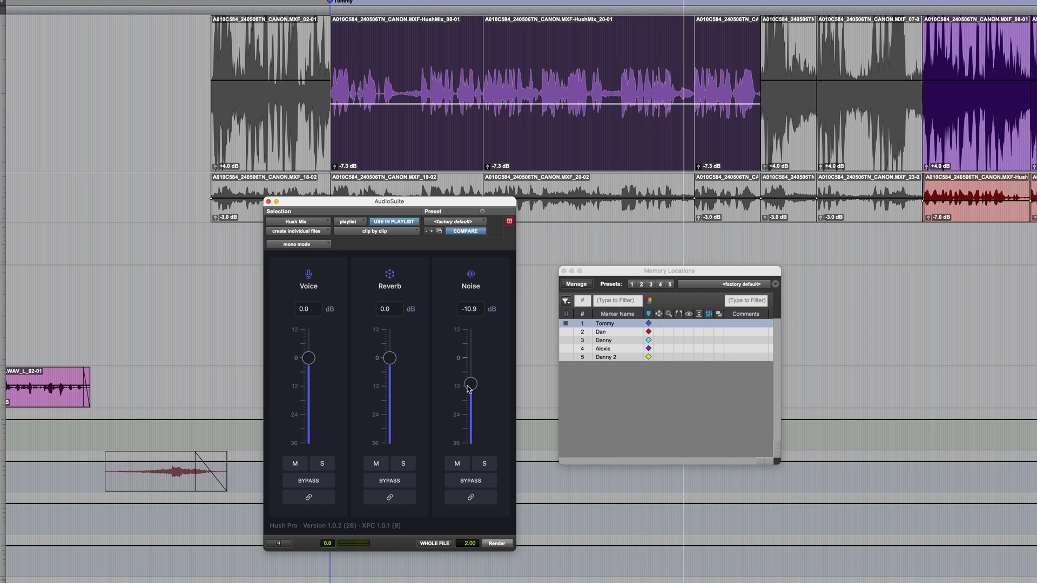
pyautogui.click(584, 329)
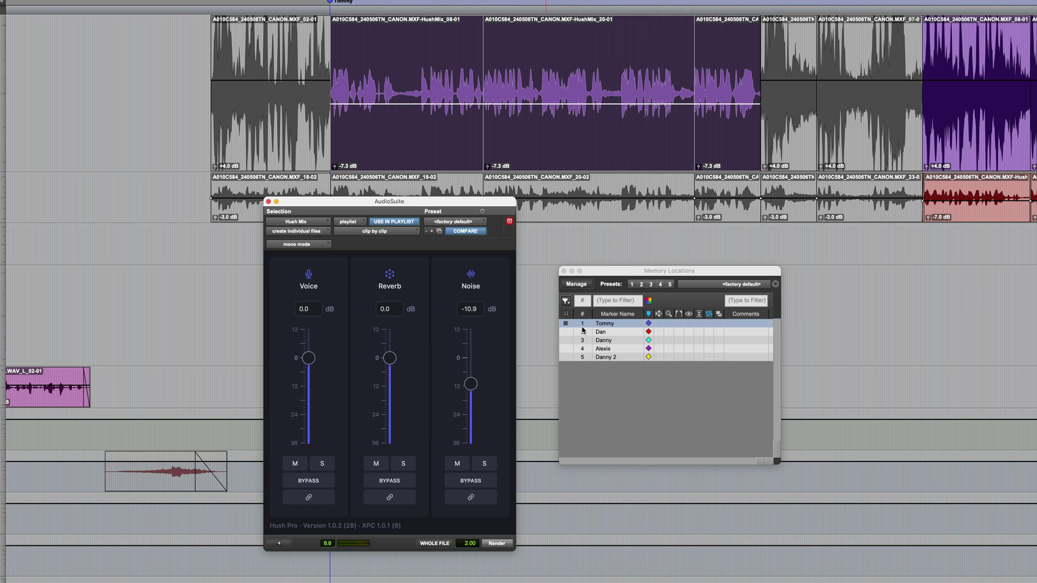
# - Play Dan's section from the Dan marker, then select his clip 05-01
pyautogui.click(614, 332)
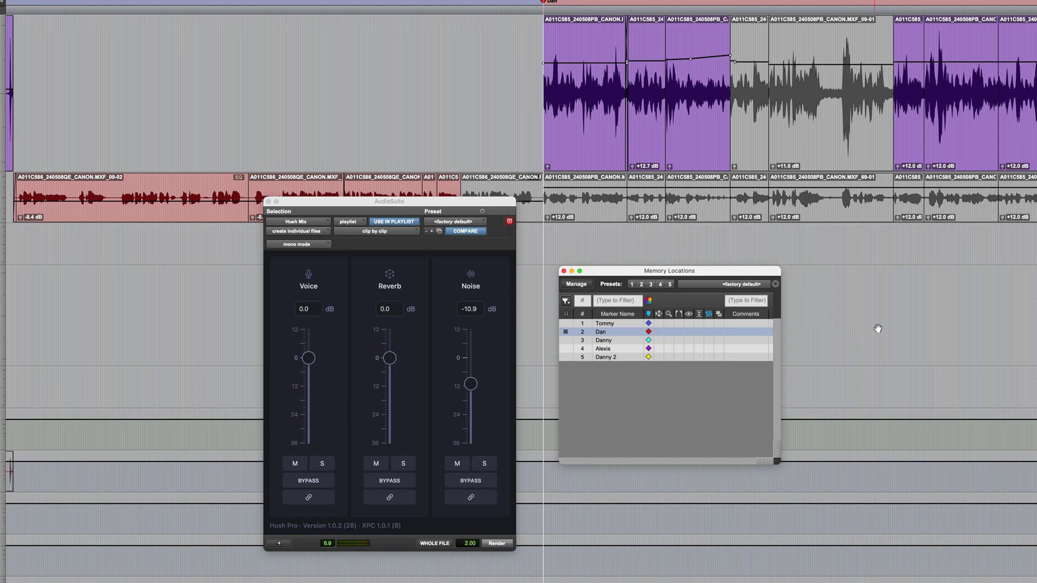
pyautogui.press('space')
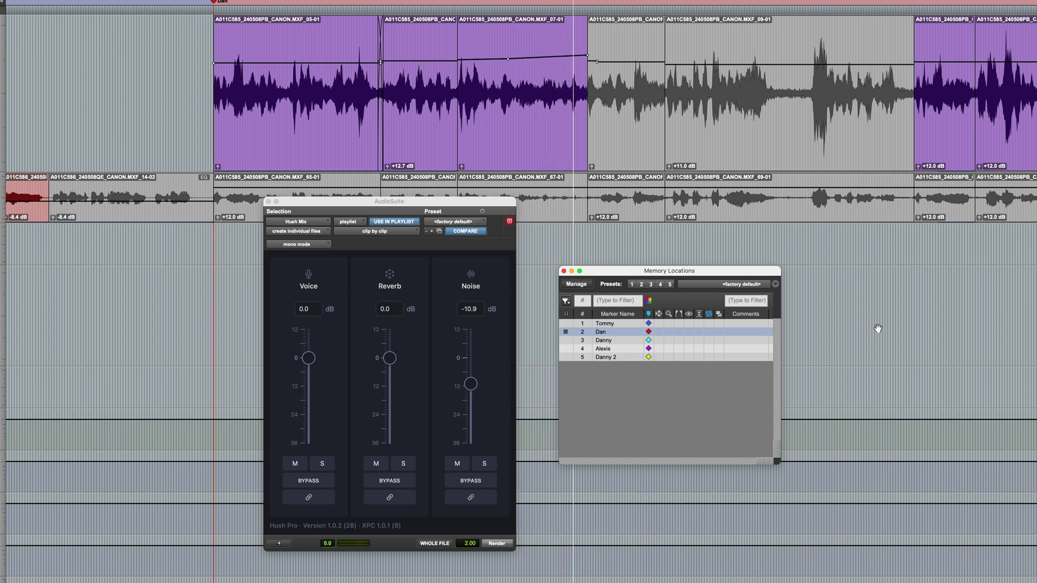
pyautogui.press('space')
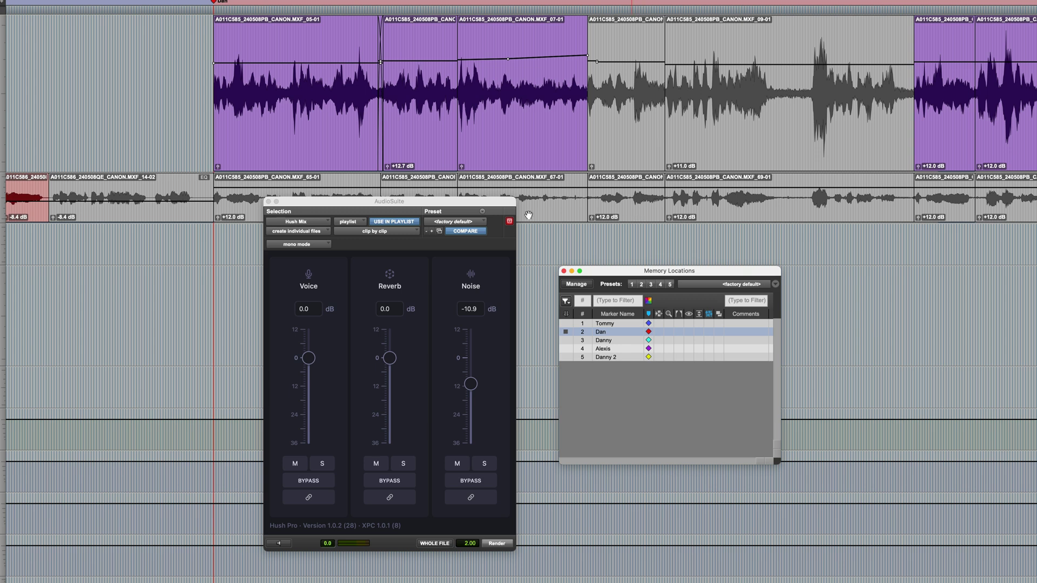
pyautogui.moveTo(344, 202); pyautogui.dragTo(338, 190)
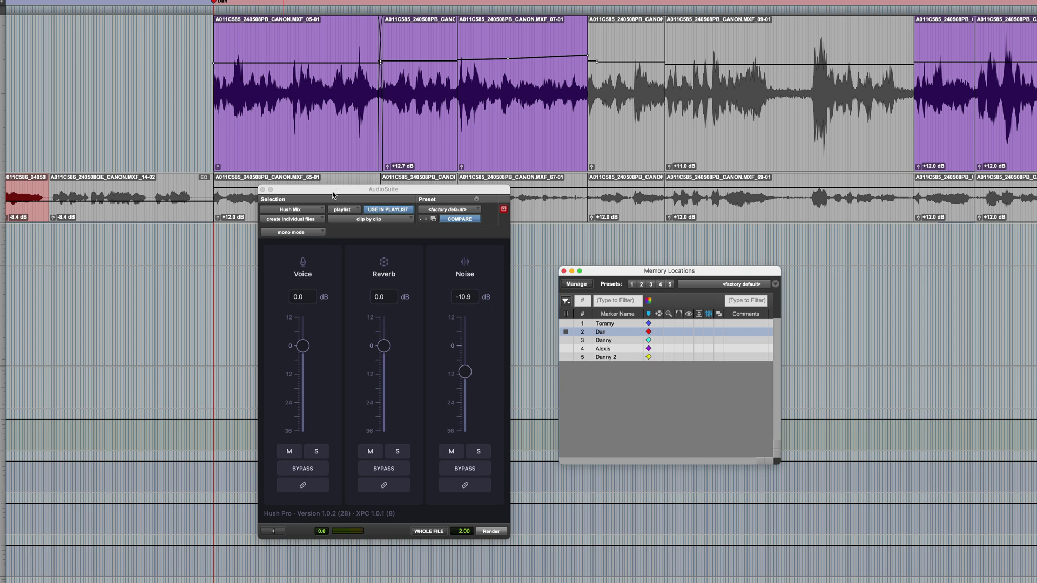
pyautogui.click(269, 148)
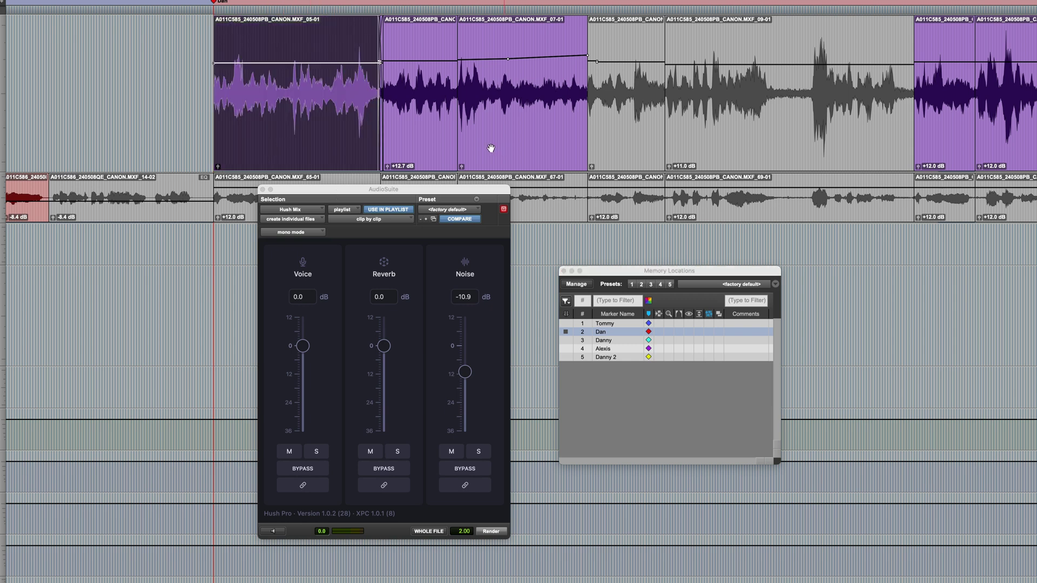
# - Reset Noise to 0 dB and audition a lowered Reverb before resetting it to 0 dB
pyautogui.click(468, 377)
pyautogui.keyDown('alt'); pyautogui.click(467, 377); pyautogui.keyUp('alt')
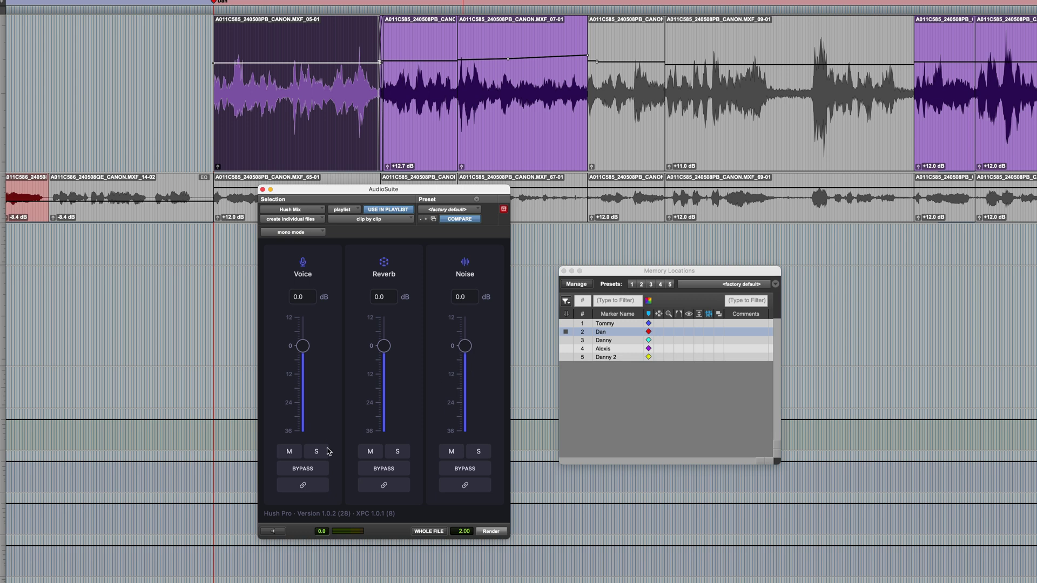
pyautogui.click(272, 532)
pyautogui.moveTo(384, 347); pyautogui.dragTo(382, 399)
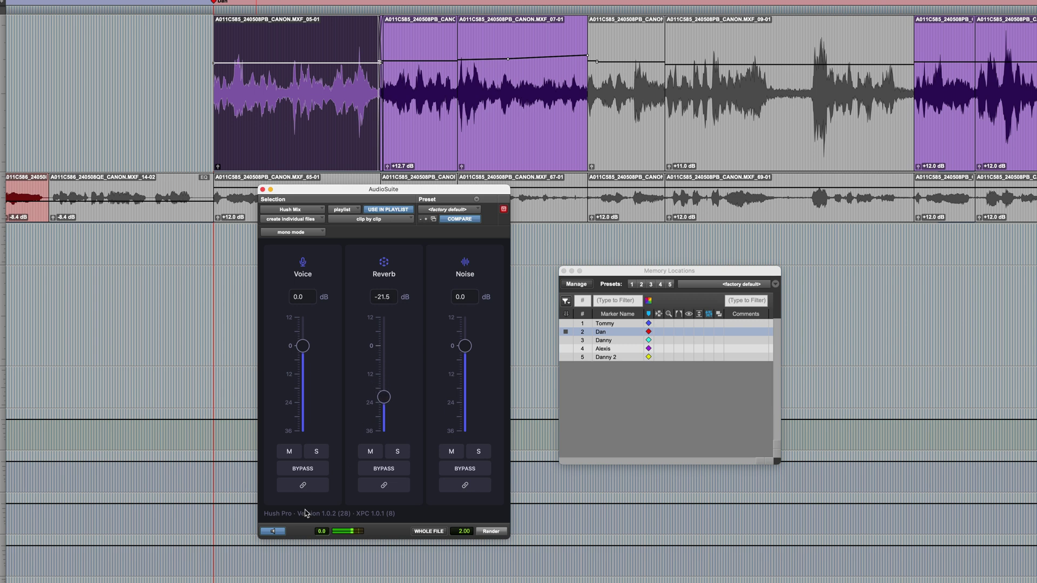
pyautogui.click(263, 535)
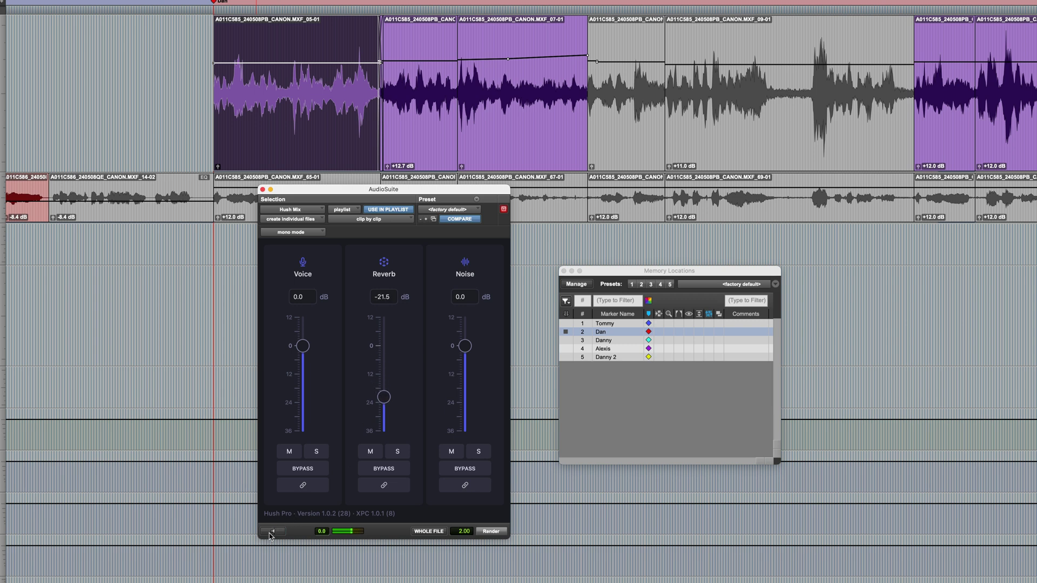
pyautogui.keyDown('alt'); pyautogui.click(384, 397); pyautogui.keyUp('alt')
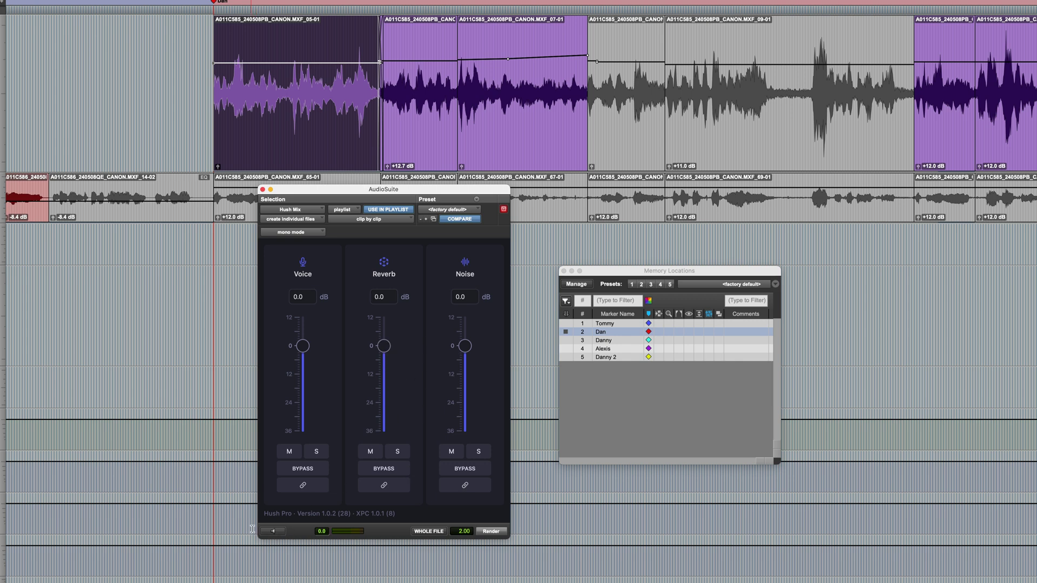
# - Preview Dan's clip with the Reverb band soloed
pyautogui.click(279, 533)
pyautogui.click(402, 455)
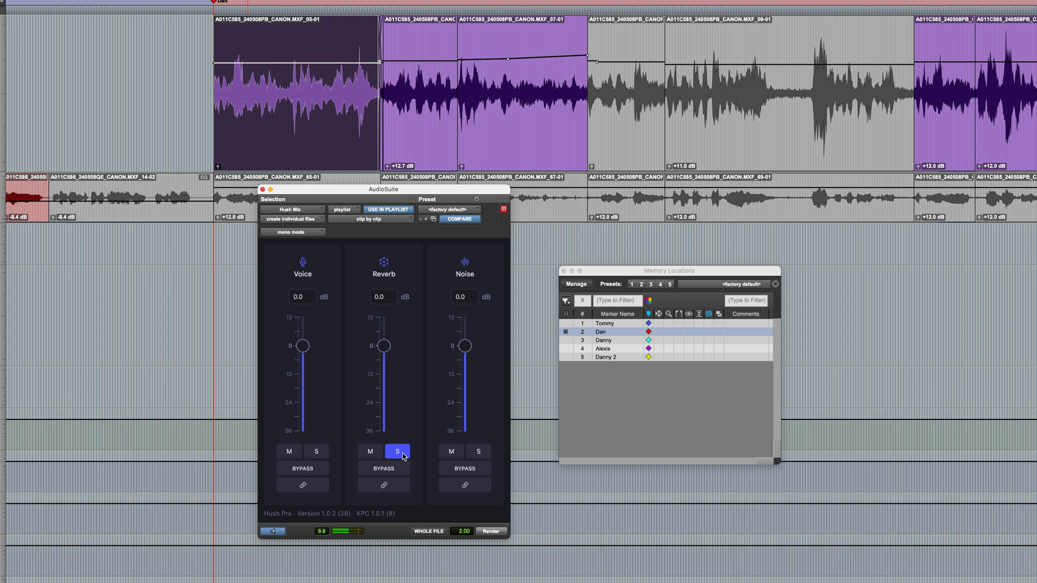
pyautogui.click(403, 454)
pyautogui.click(276, 532)
pyautogui.click(277, 533)
# - Set Reverb to -18.3 dB and Noise to -20.9 dB, adding clips 06-01 and 07-01
pyautogui.moveTo(382, 350); pyautogui.dragTo(381, 394)
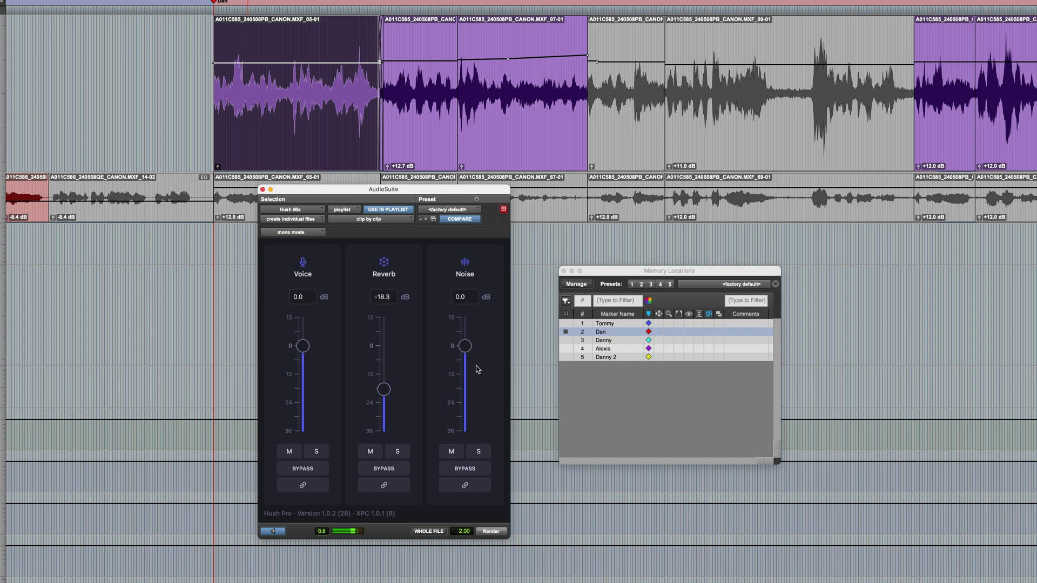
pyautogui.moveTo(464, 350); pyautogui.dragTo(460, 398)
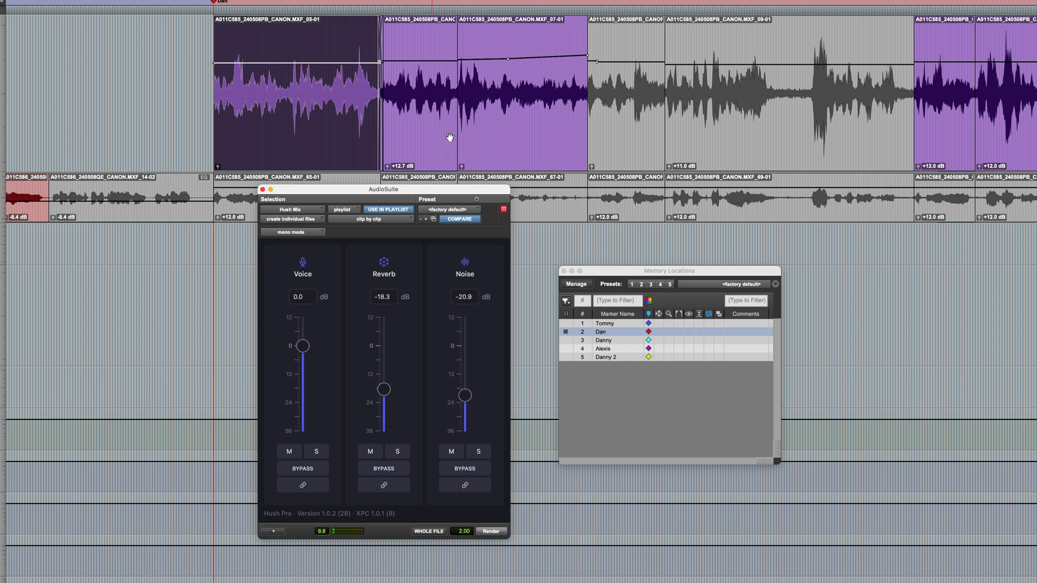
pyautogui.keyDown('shift'); pyautogui.click(525, 155); pyautogui.keyUp('shift')
# - Render Dan's three clips as HushMix files, then jump to the Danny marker
pyautogui.click(492, 532)
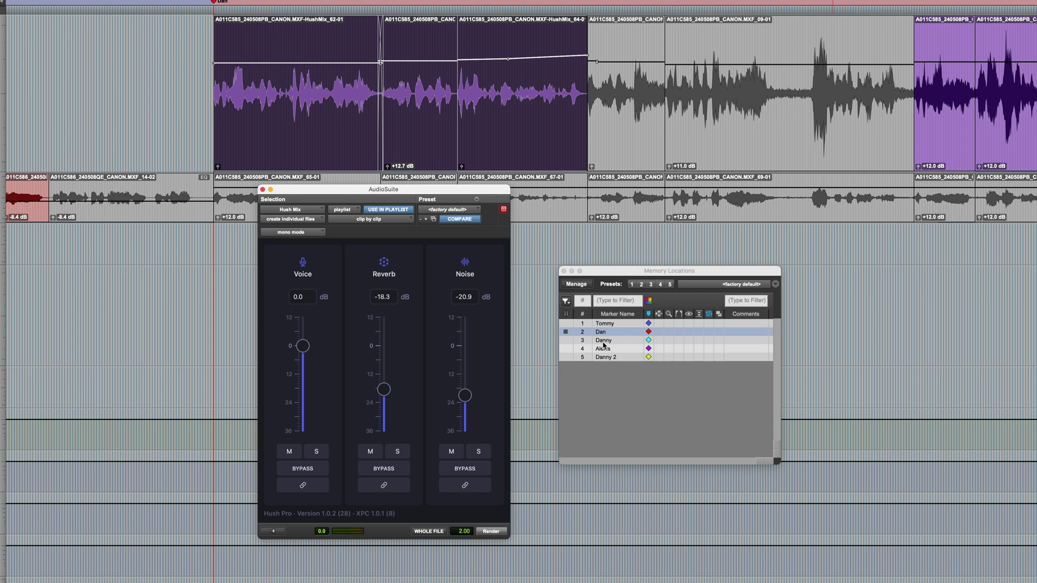
pyautogui.click(619, 341)
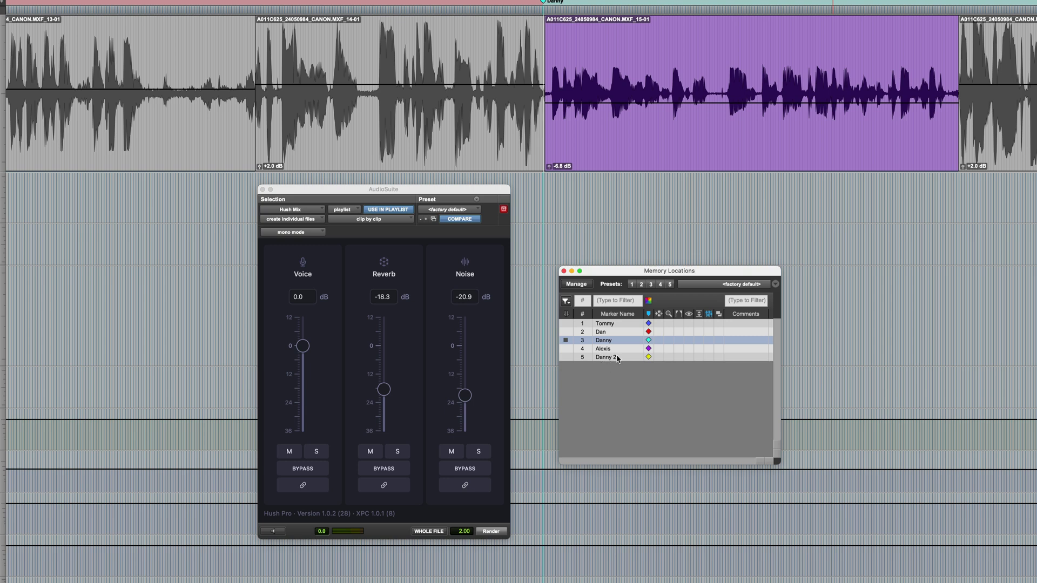
# - Select and play Danny's clip 15-01, resetting Reverb and Noise to 0 dB
pyautogui.click(660, 169)
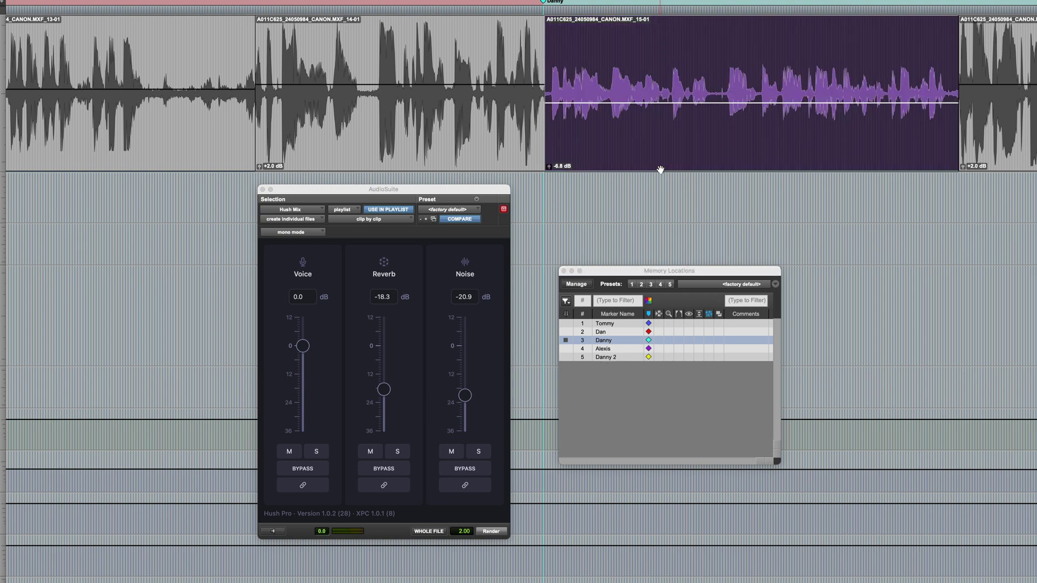
pyautogui.press('space')
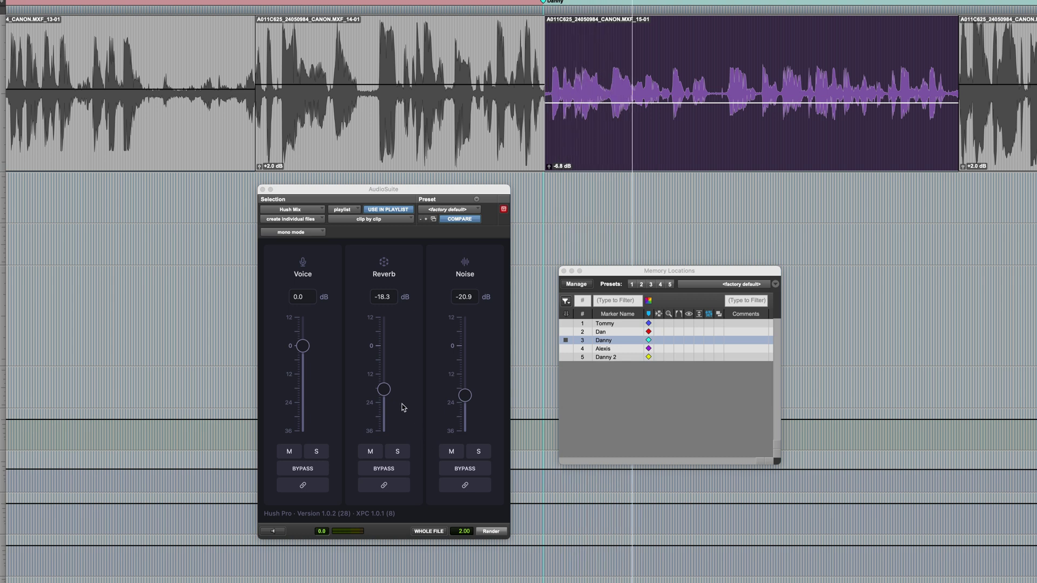
pyautogui.keyDown('alt'); pyautogui.click(383, 390); pyautogui.keyUp('alt')
pyautogui.keyDown('alt'); pyautogui.click(466, 398); pyautogui.keyUp('alt')
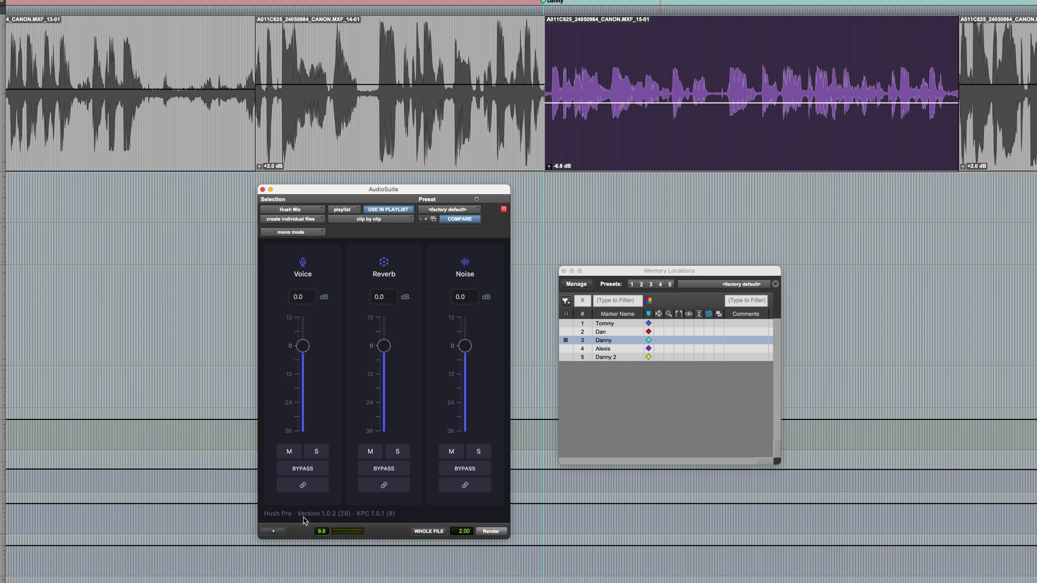
# - Lower Noise to -11.7 dB on clip 15-01, comparing the preview with Noise bypassed
pyautogui.click(277, 531)
pyautogui.moveTo(465, 348); pyautogui.dragTo(462, 377)
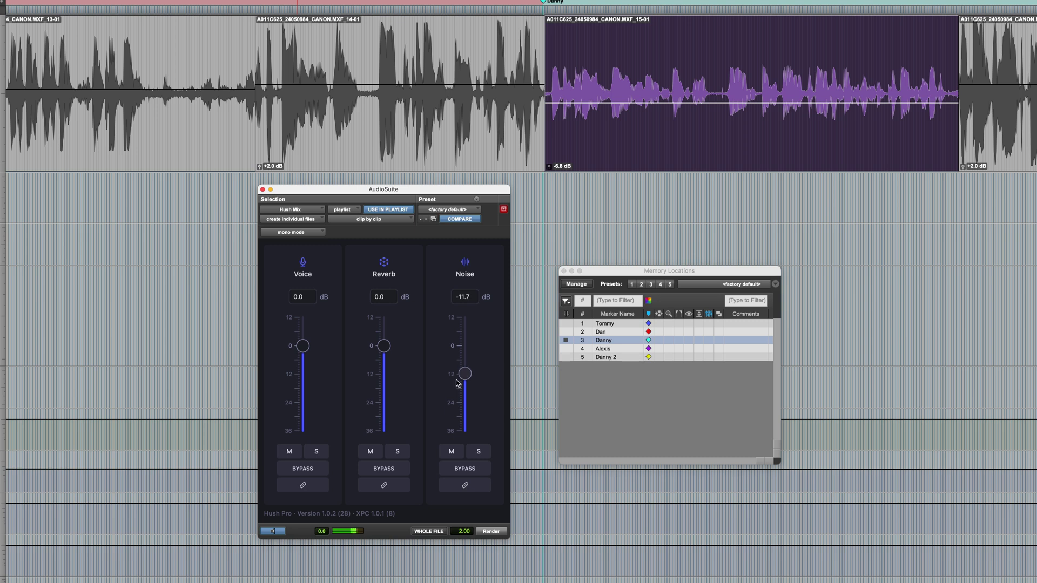
pyautogui.click(272, 532)
pyautogui.click(473, 475)
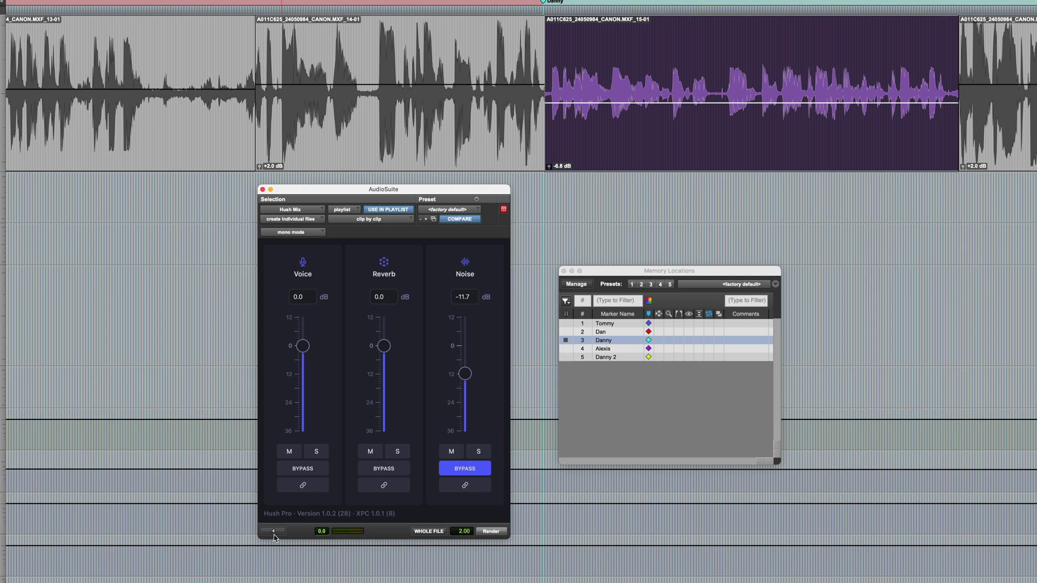
pyautogui.click(272, 532)
pyautogui.click(467, 473)
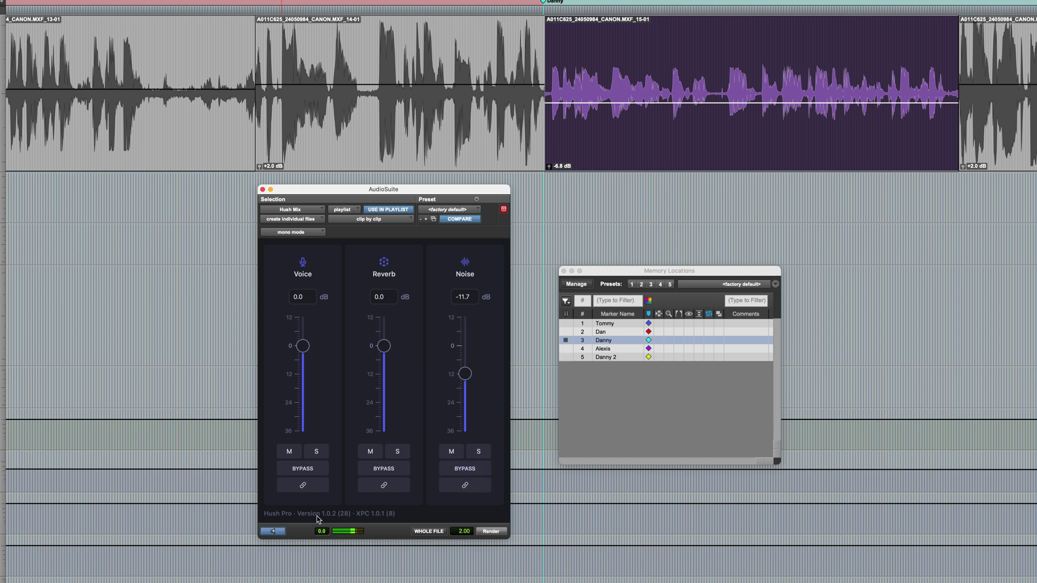
# - Render Danny's clip into HushMix_23-01 with Noise at -11.7 dB and play it back
pyautogui.click(491, 531)
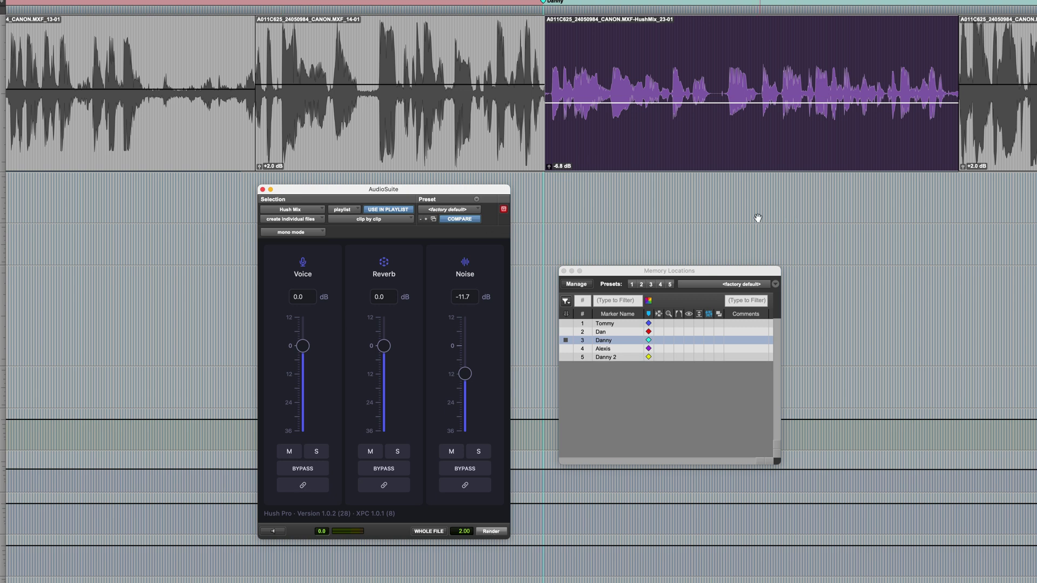
pyautogui.press('space')
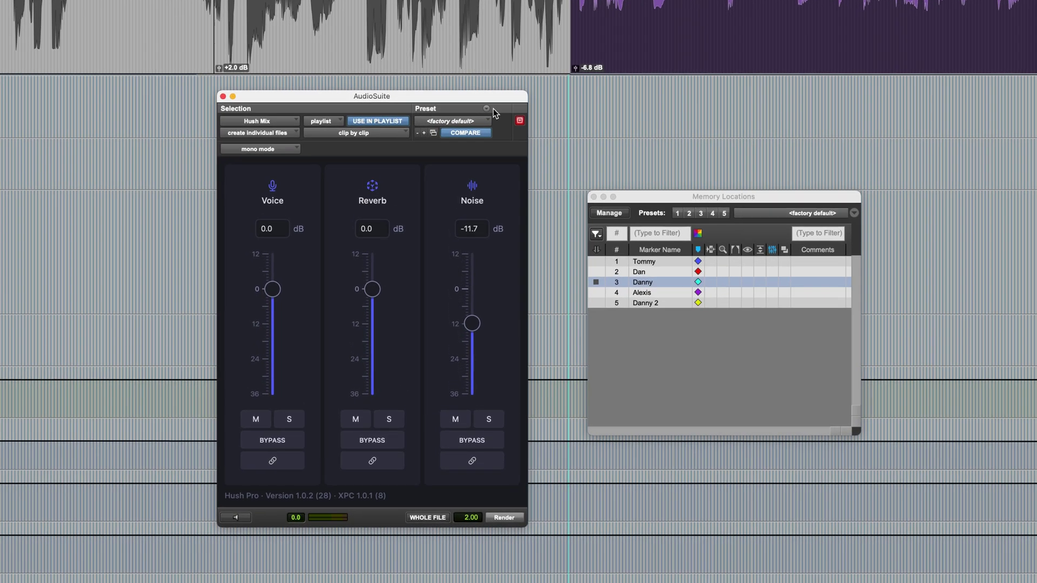
# - Save the current Hush Mix settings as a preset named 'Danny'
pyautogui.click(476, 199)
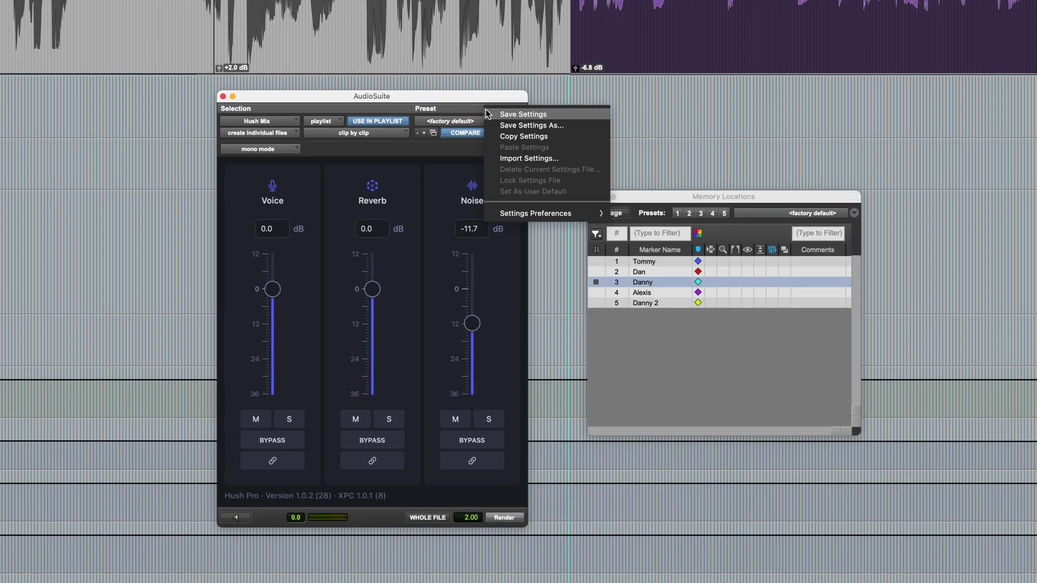
pyautogui.click(543, 125)
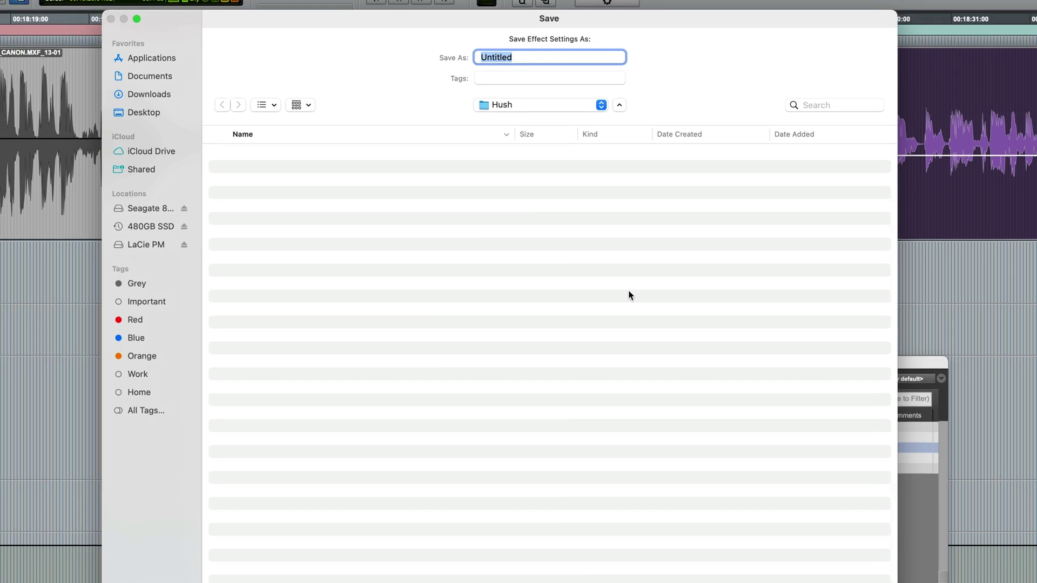
pyautogui.write('Danny')
pyautogui.press('Return')
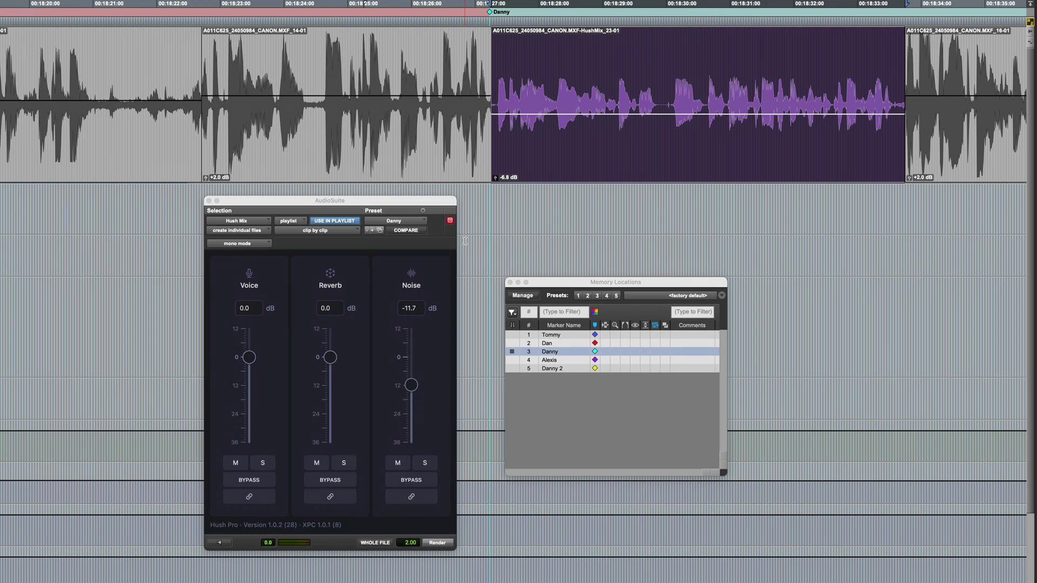
# - Jump to the Alexis marker, audition clip 23-02, and select it for Hush Mix processing
pyautogui.click(564, 361)
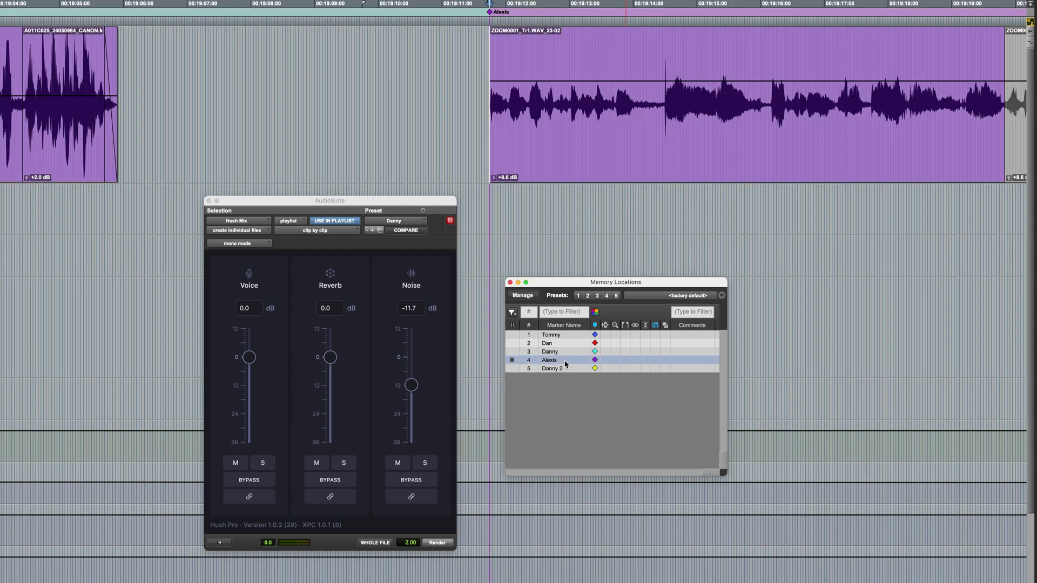
pyautogui.press('space')
pyautogui.hscroll(5, 574, 163)
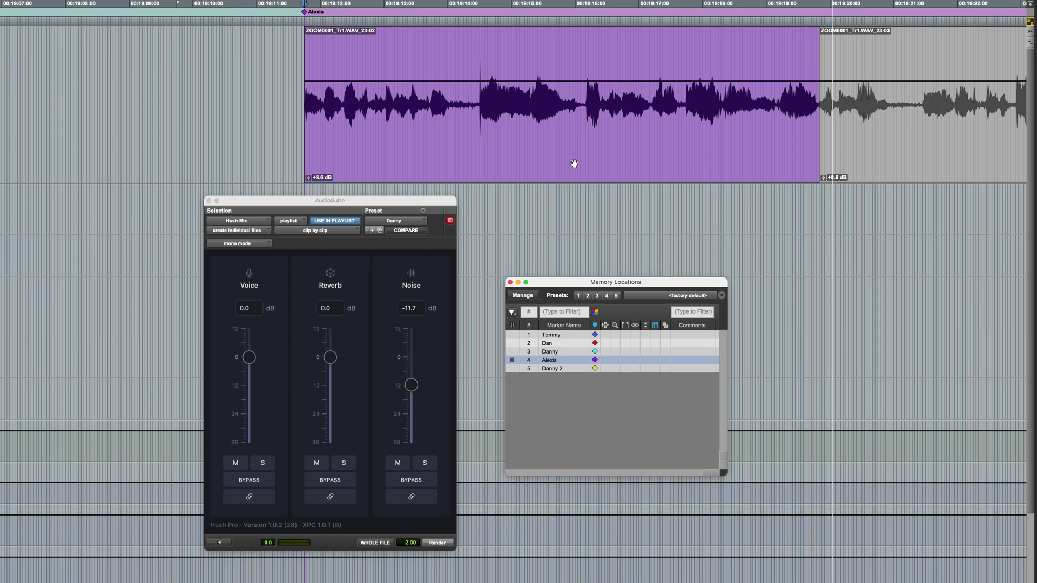
pyautogui.press('space')
pyautogui.click(574, 164)
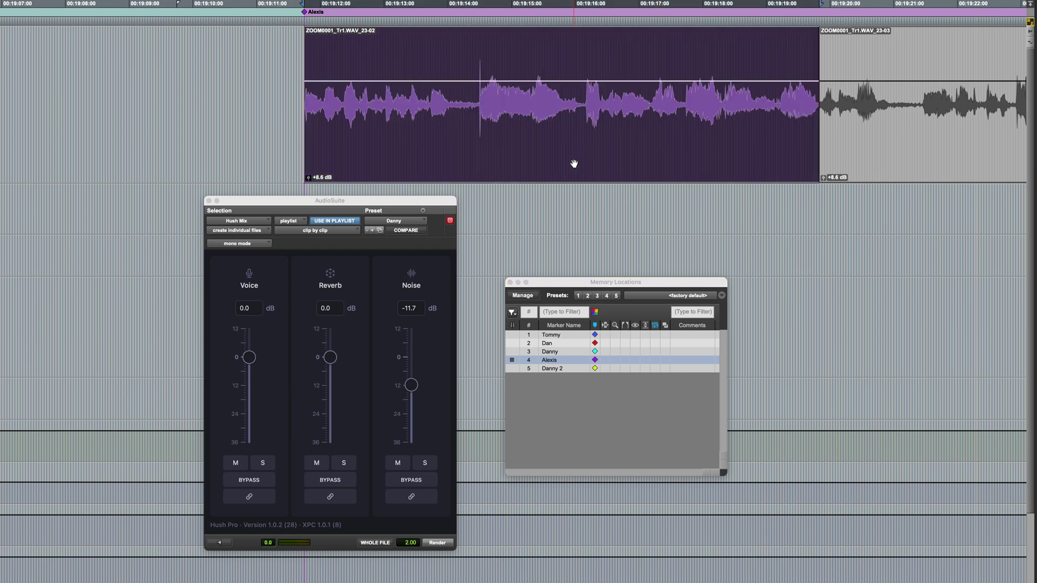
pyautogui.click(350, 216)
pyautogui.hscroll(5, 250, 148)
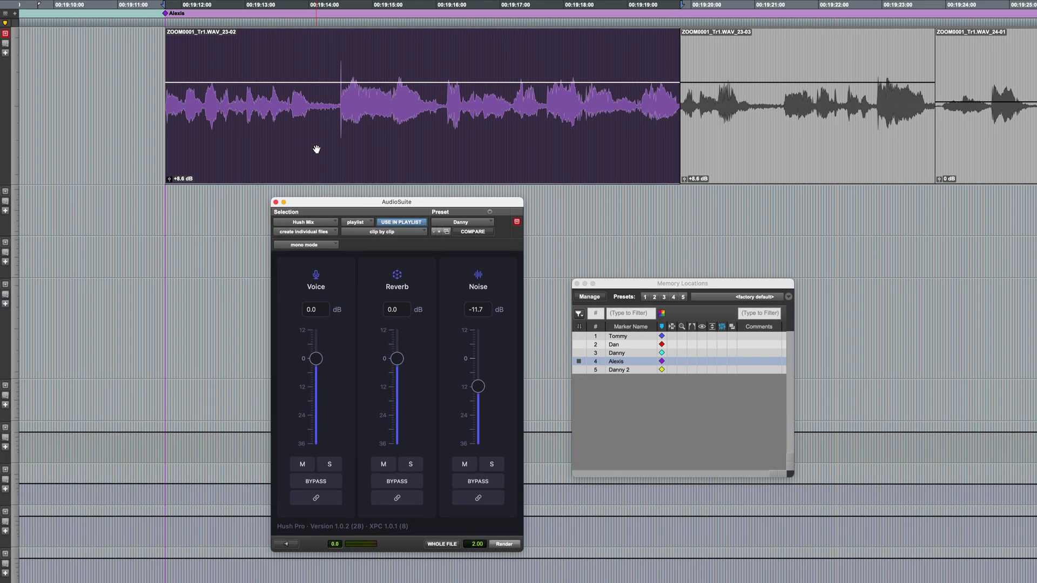
# - Reset Noise, then preview while setting Reverb to -15.3 dB and Noise to -16.1 dB
pyautogui.keyDown('alt'); pyautogui.click(482, 389); pyautogui.keyUp('alt')
pyautogui.click(290, 544)
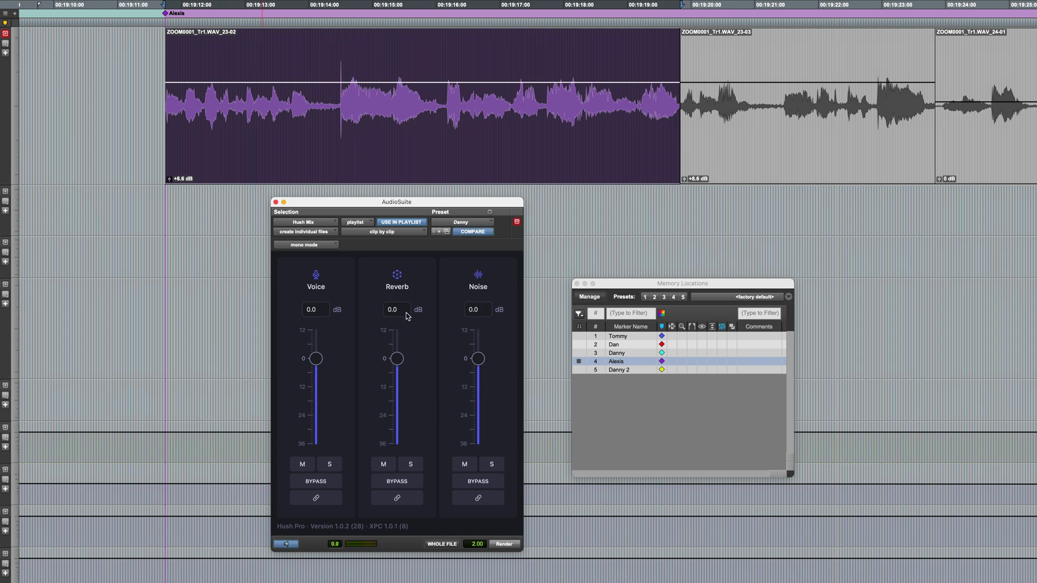
pyautogui.moveTo(398, 360); pyautogui.dragTo(396, 400)
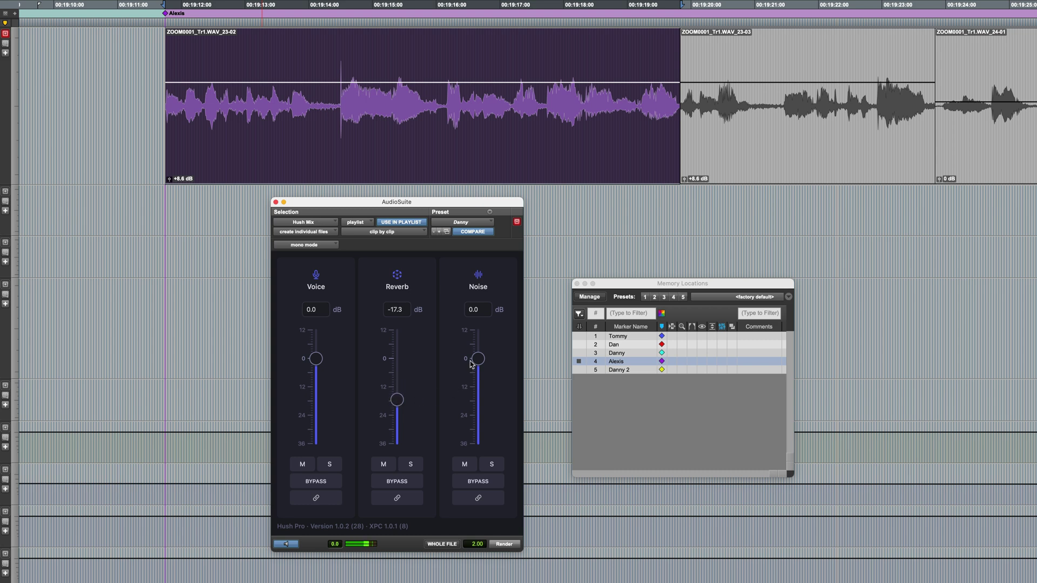
pyautogui.moveTo(472, 361); pyautogui.dragTo(471, 395)
pyautogui.moveTo(396, 399); pyautogui.dragTo(397, 394)
pyautogui.moveTo(478, 393); pyautogui.dragTo(476, 399)
pyautogui.click(290, 546)
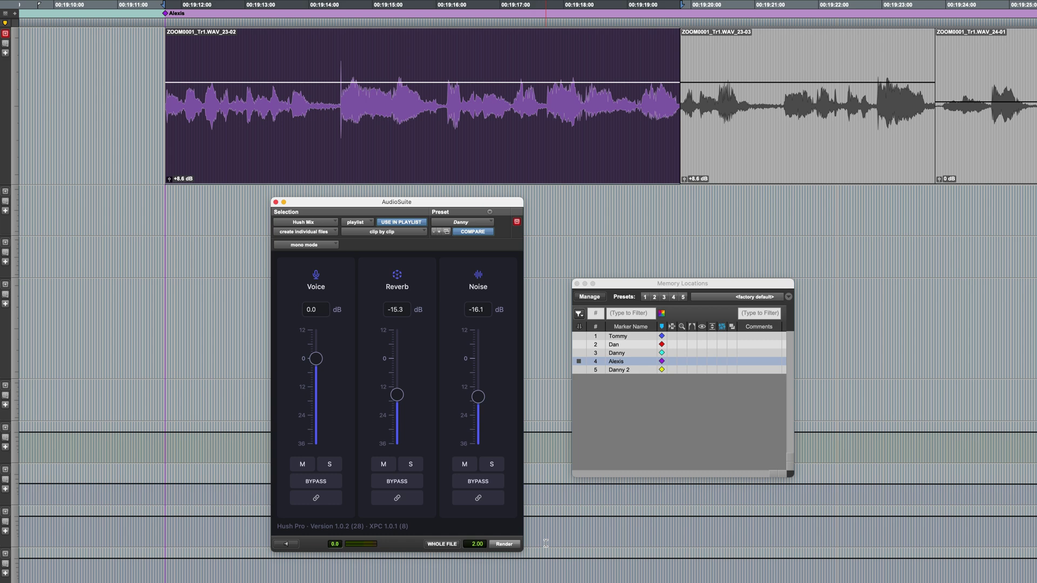
pyautogui.press('space')
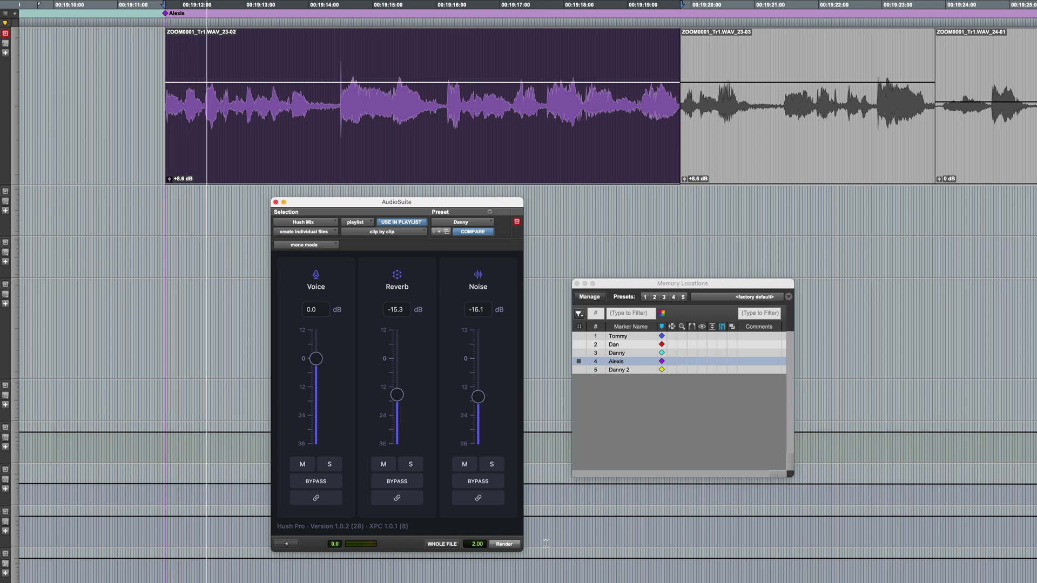
# - Render Alexis's clip into ZOOM0001_Tr1.WAV-HushMix_38-01 and play the result
pyautogui.click(503, 544)
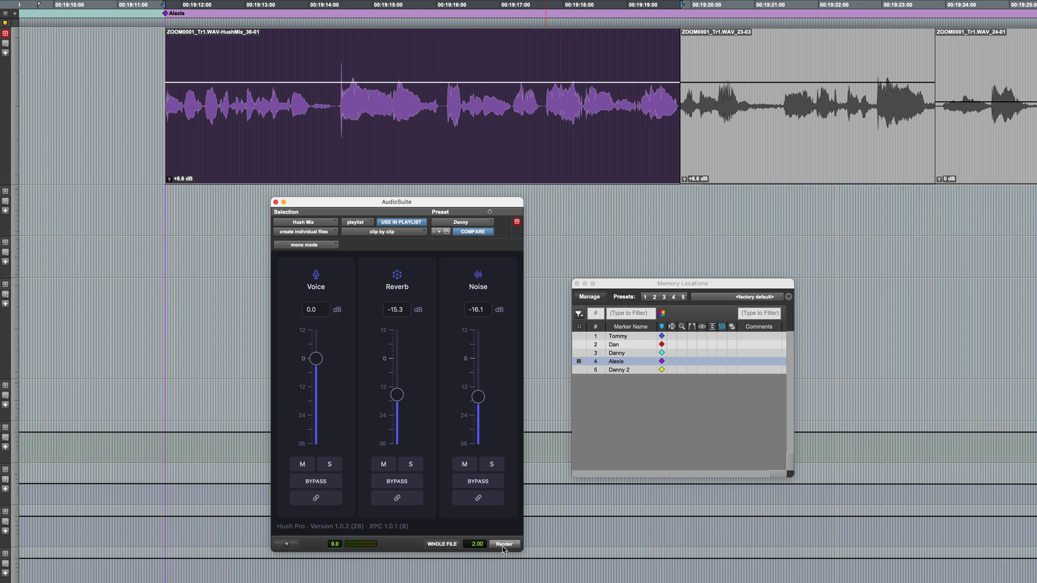
pyautogui.press('space')
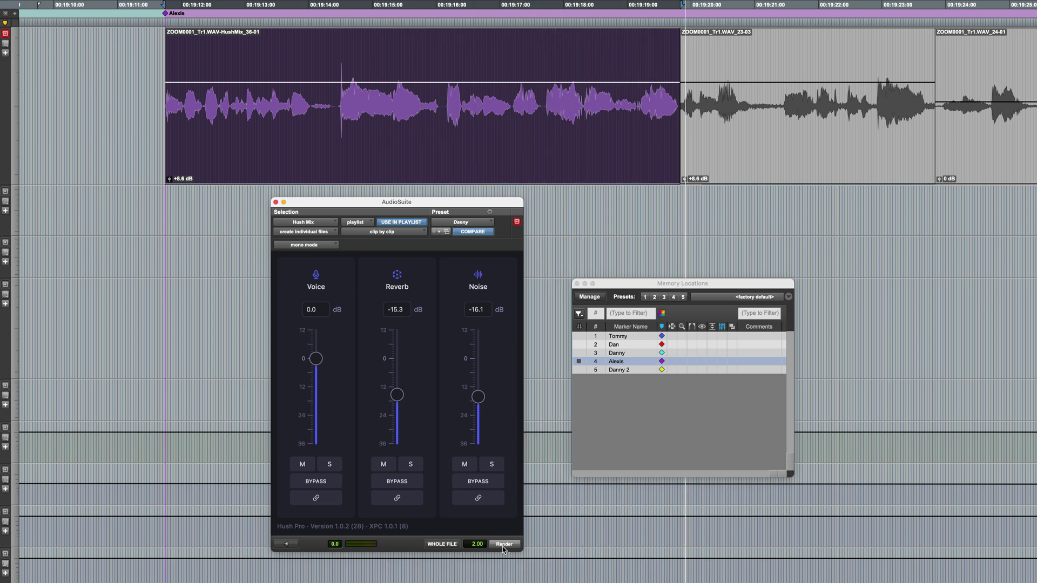
pyautogui.press('space')
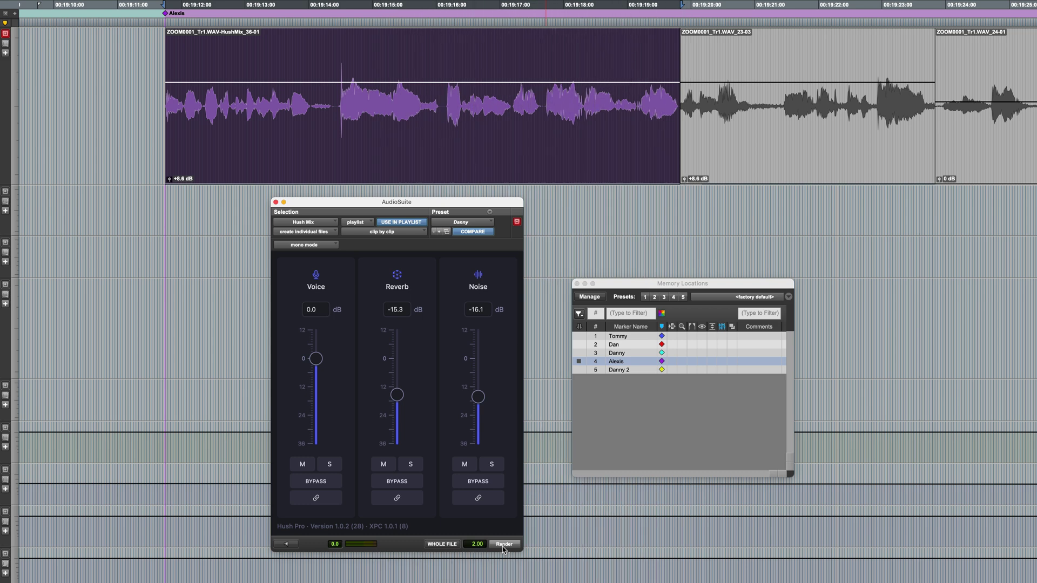
# - Go to the Danny 2 marker, select clip A011C625_24050984_CANON.MXF_07-04 and audition it
pyautogui.click(613, 372)
pyautogui.click(654, 161)
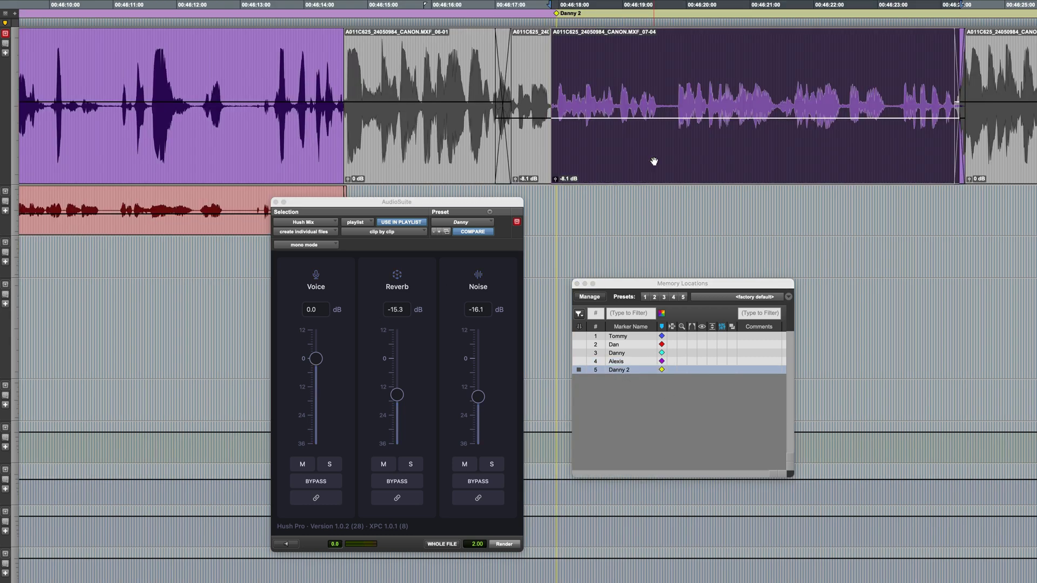
pyautogui.press('space')
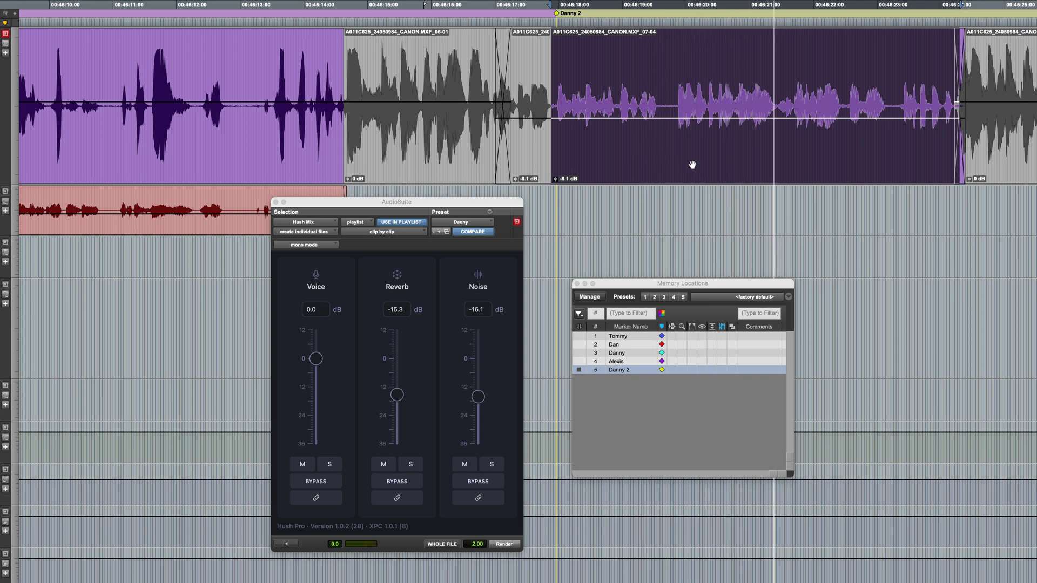
pyautogui.press('space')
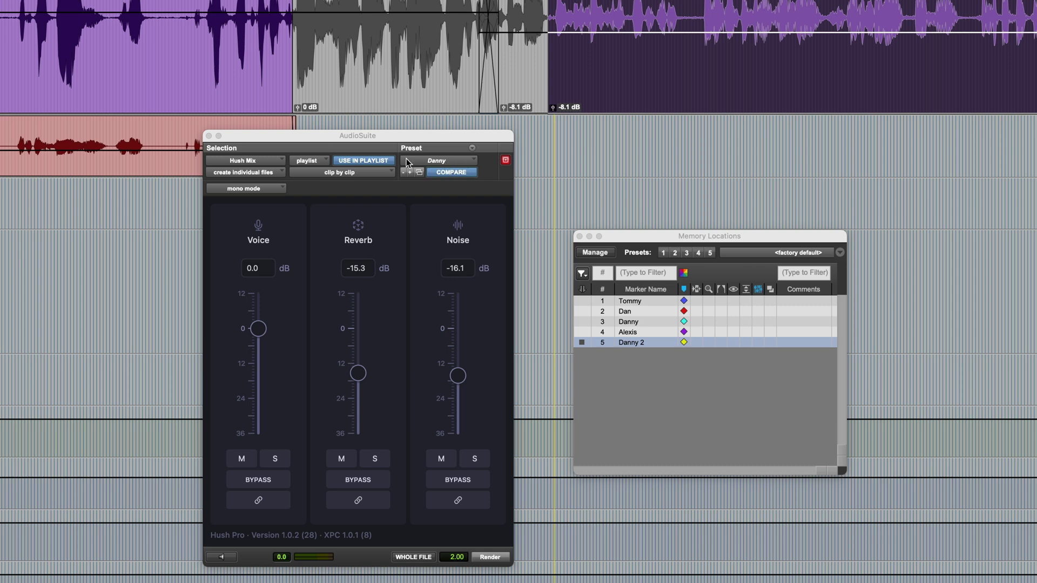
# - Load the Danny preset, render clip 07-04 into HushMix_07-01, and play it back
pyautogui.click(457, 162)
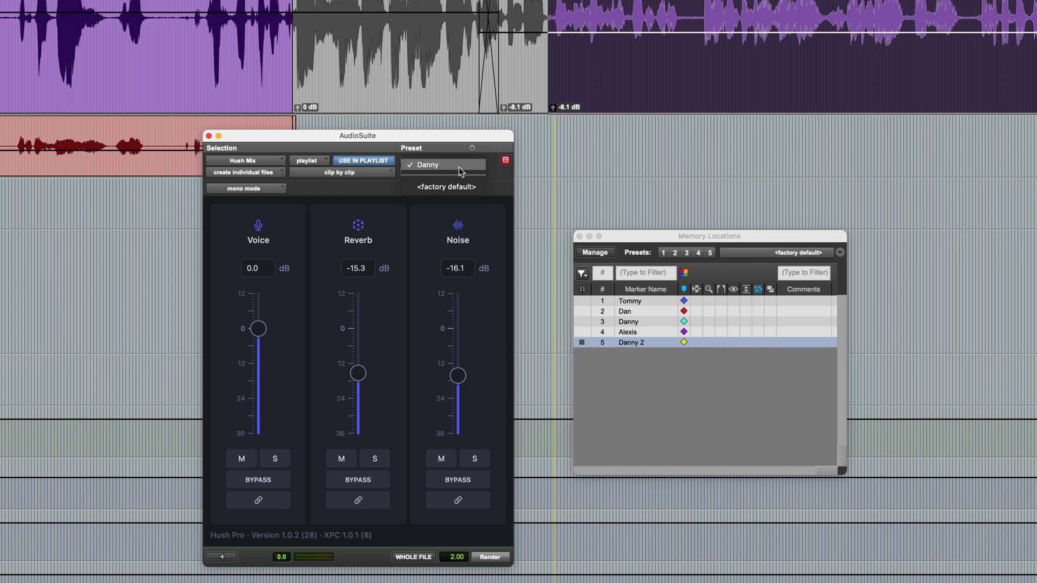
pyautogui.click(458, 170)
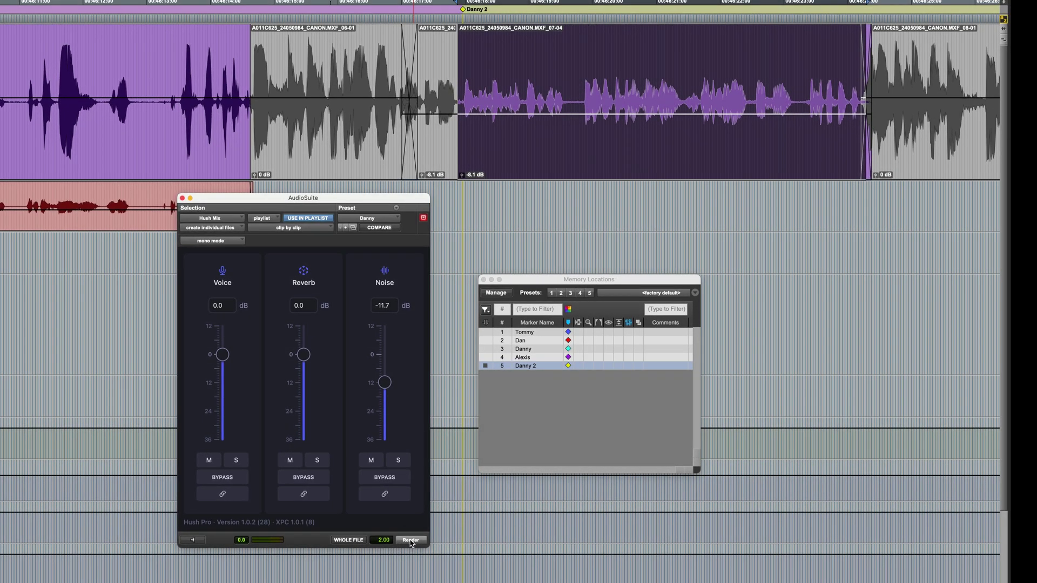
pyautogui.click(410, 540)
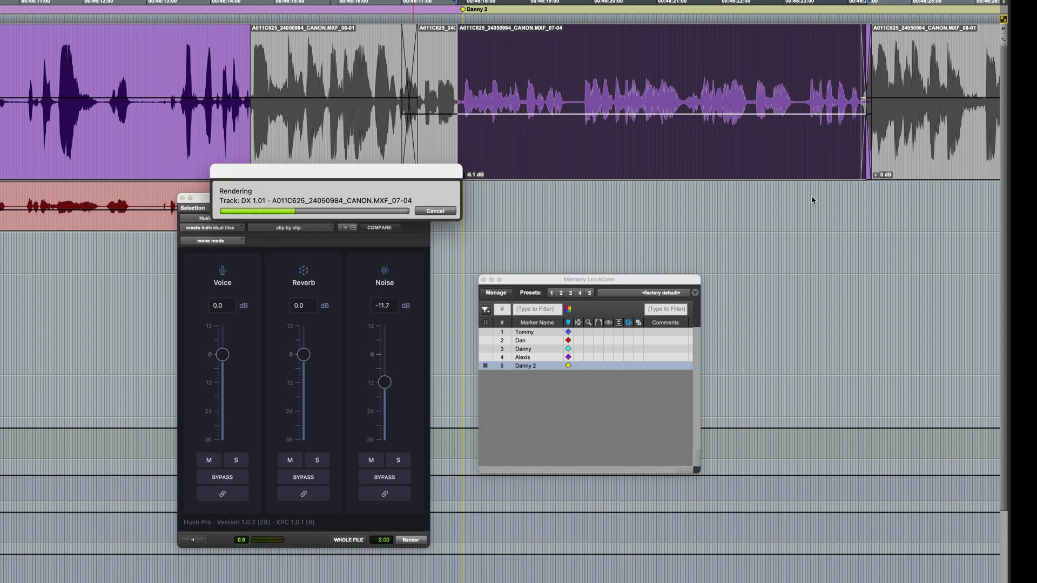
pyautogui.press('space')
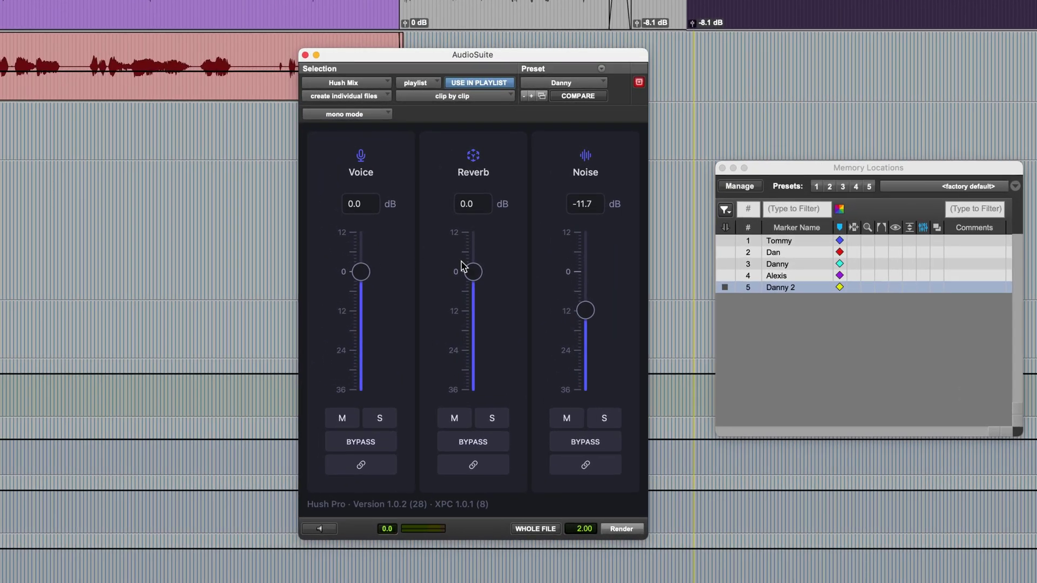
# - Set Hush Mix to Voice 8.4 dB, Reverb -5.8 dB and Noise -14.1 dB
pyautogui.moveTo(362, 274); pyautogui.dragTo(361, 235)
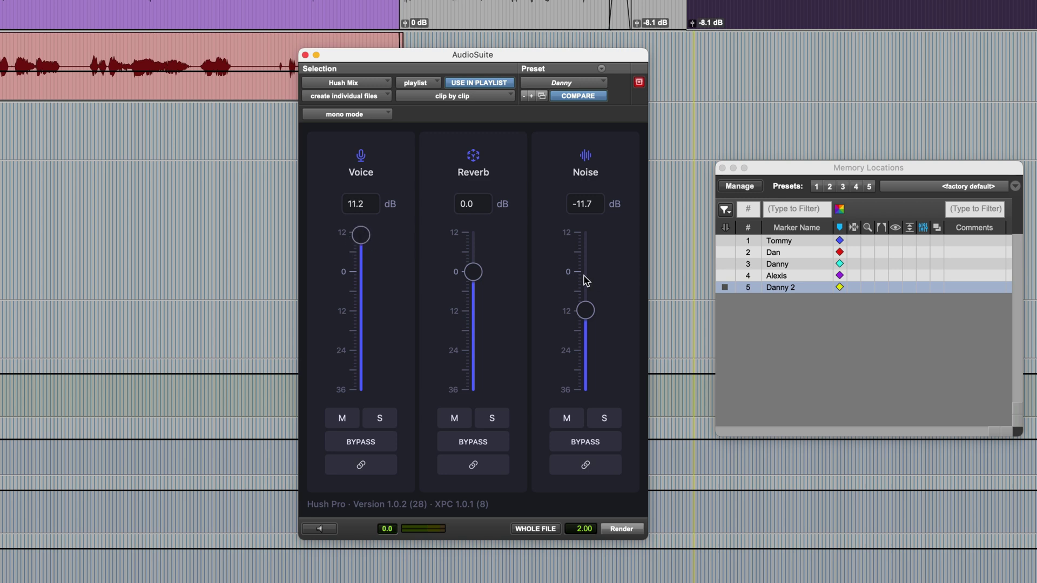
pyautogui.moveTo(590, 314); pyautogui.dragTo(590, 322)
pyautogui.moveTo(474, 272); pyautogui.dragTo(475, 292)
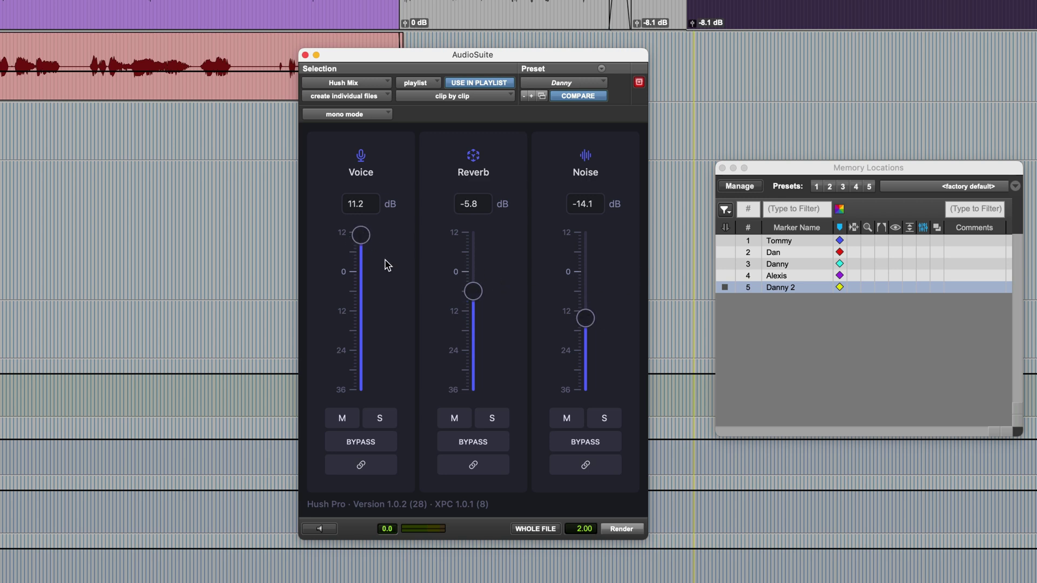
pyautogui.moveTo(354, 236)
pyautogui.mouseDown()
pyautogui.moveTo(358, 255)
pyautogui.moveTo(358, 241)
pyautogui.mouseUp()
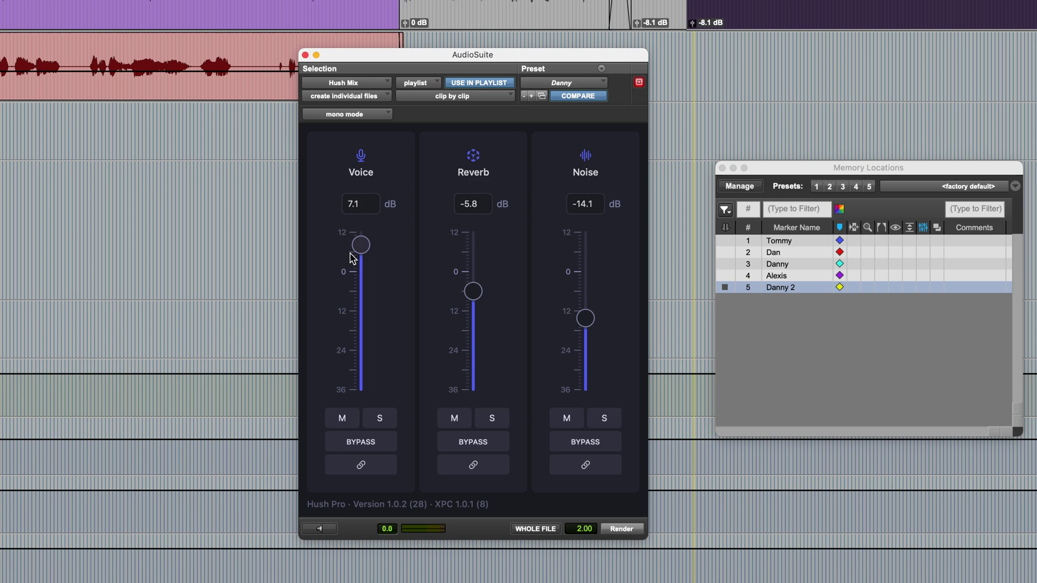
pyautogui.moveTo(358, 245); pyautogui.dragTo(359, 242)
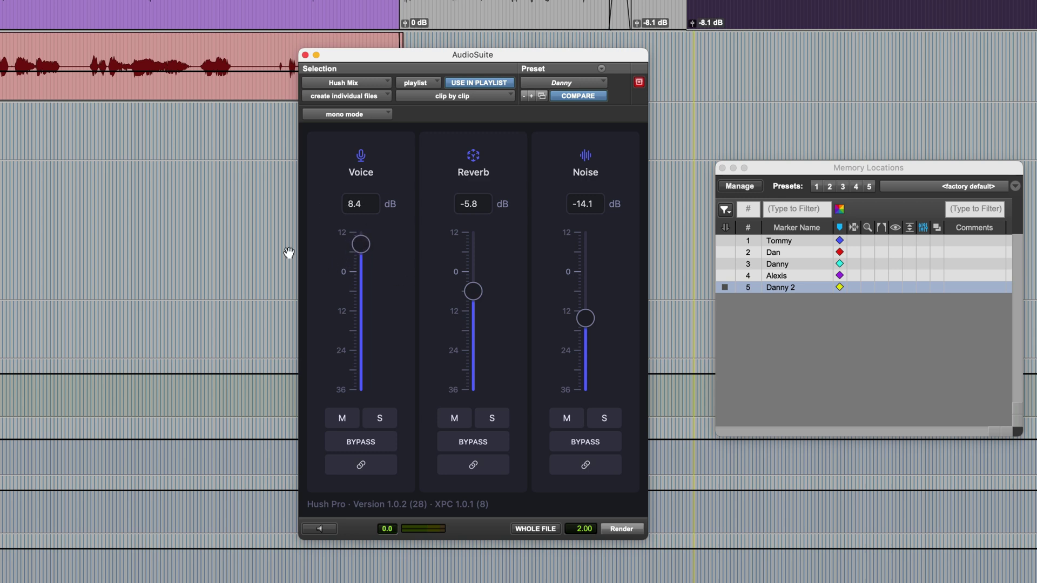